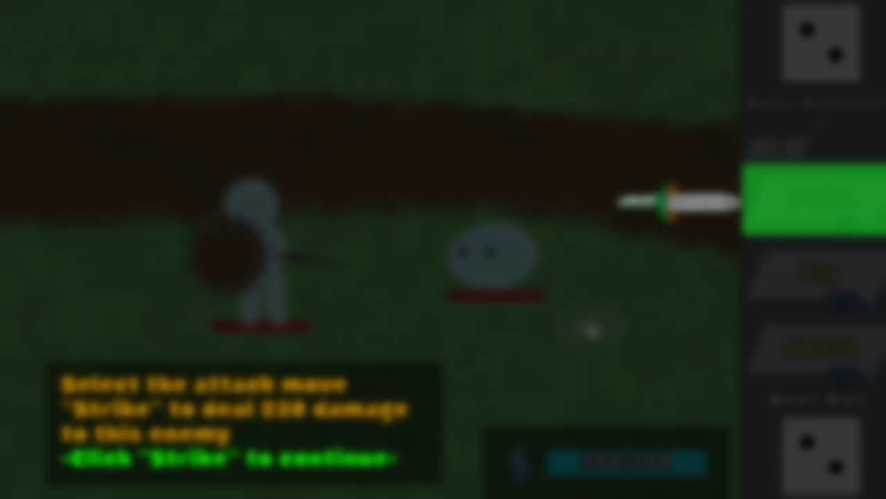
Step: Strike the targeted enemy blob and continue the tutorial to the attack moves
left_click(489, 250)
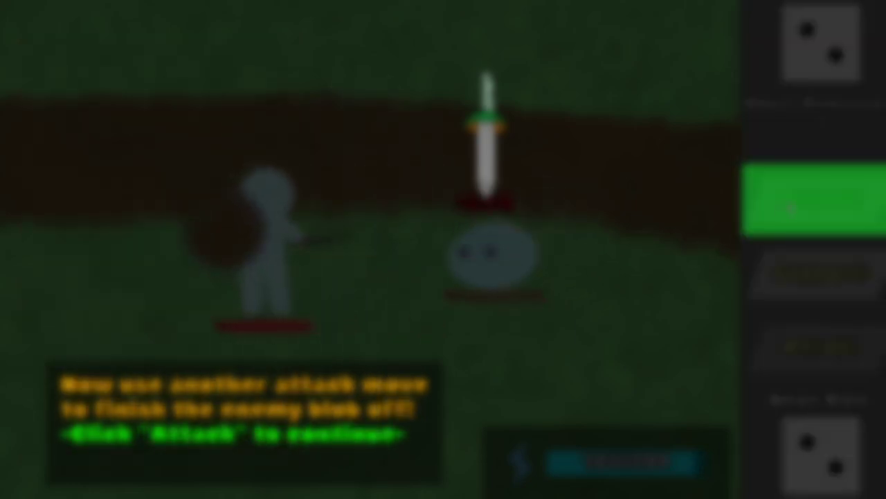
left_click(791, 208)
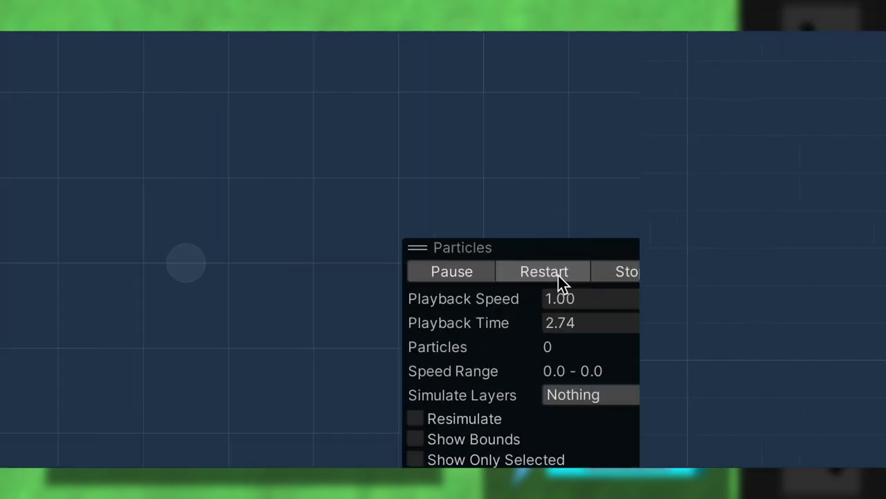
Step: Replay the orange ring burst effect several times, then deselect it
left_click(804, 275)
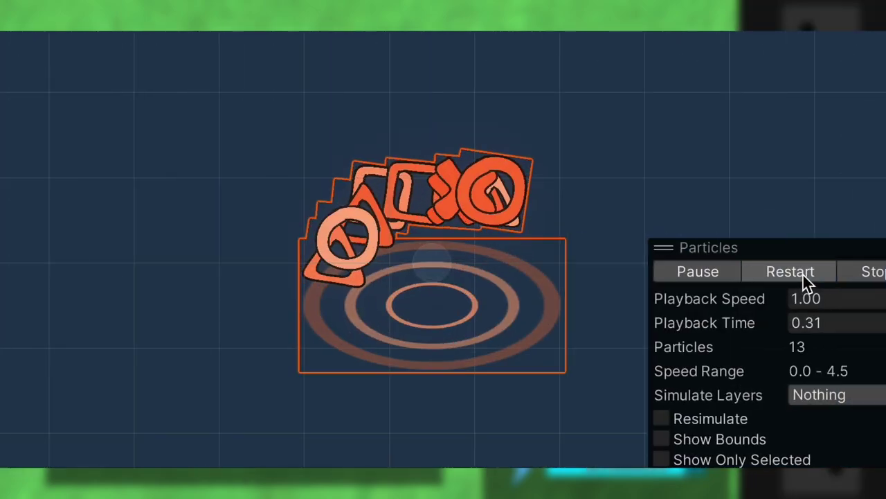
left_click(803, 275)
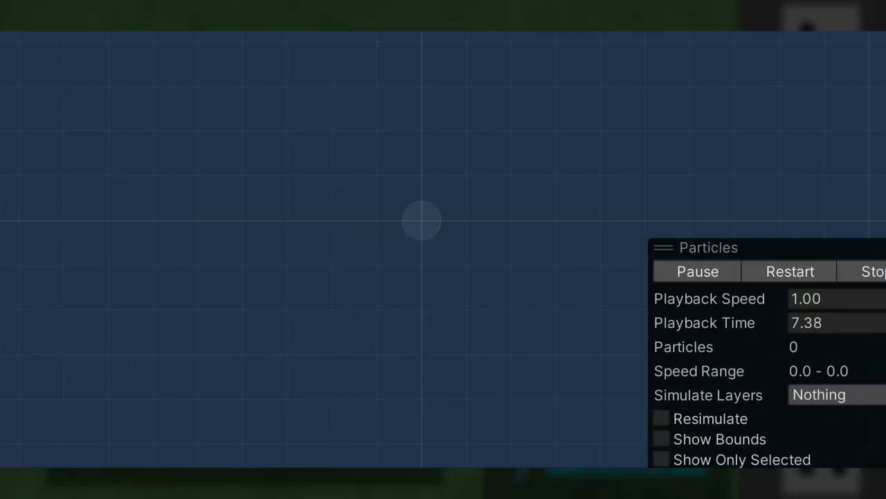
scroll(324, 249, "up", 3)
left_click(775, 271)
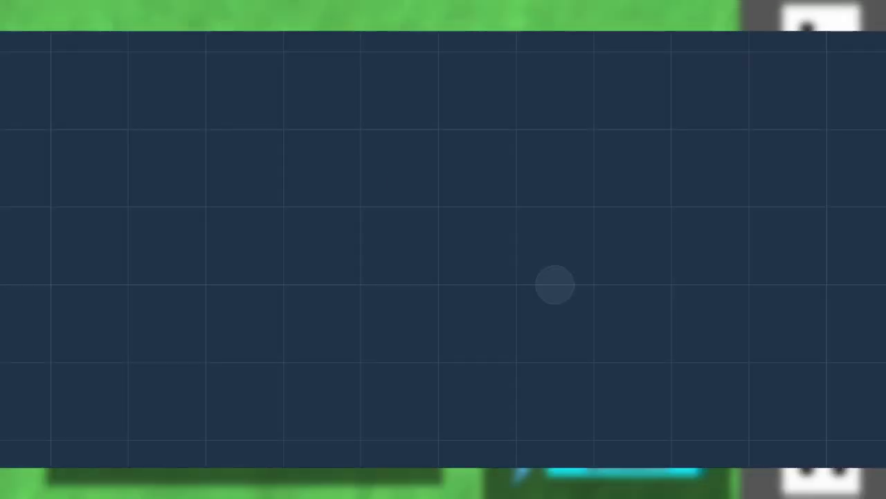
left_click(519, 277)
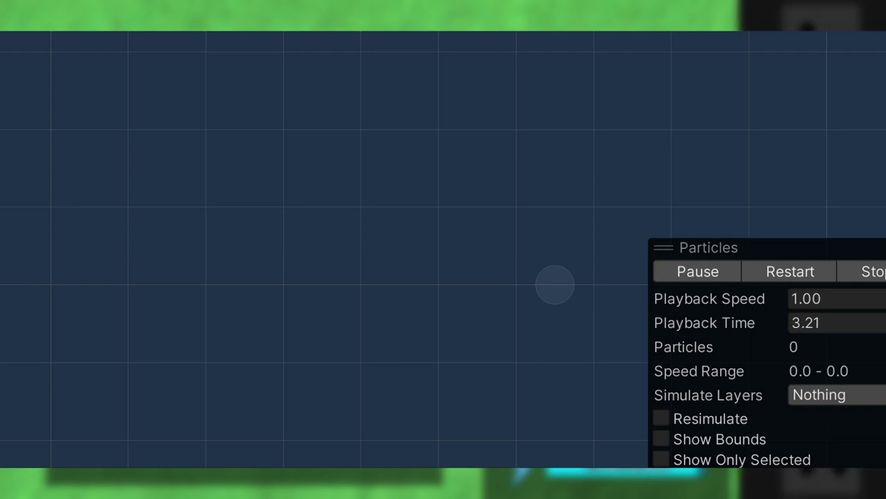
left_click(555, 285)
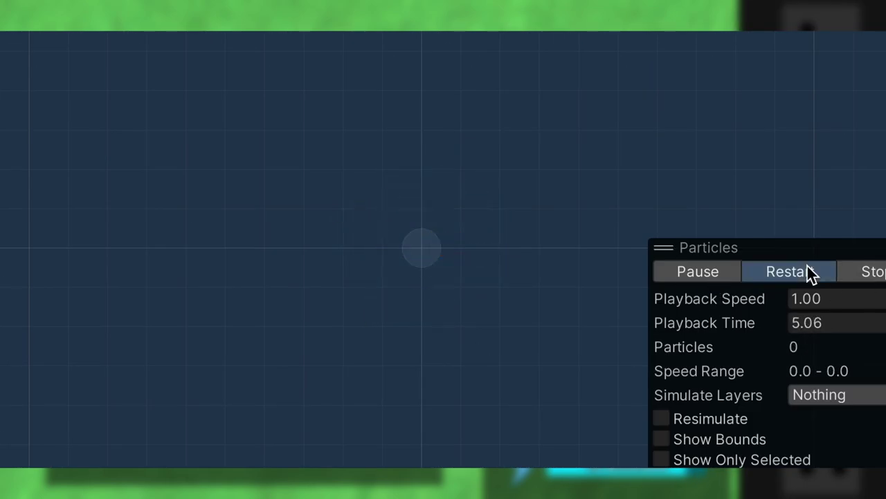
Step: Replay the snowflake particle burst twice
left_click(810, 272)
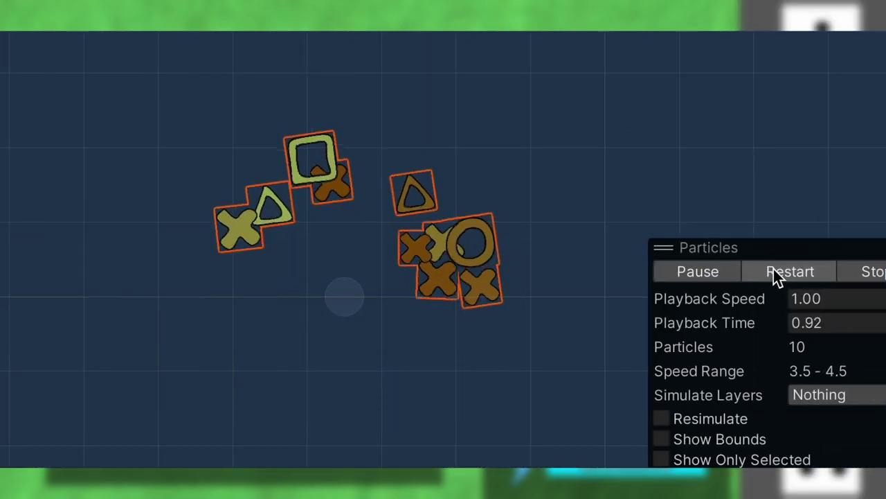
left_click(774, 272)
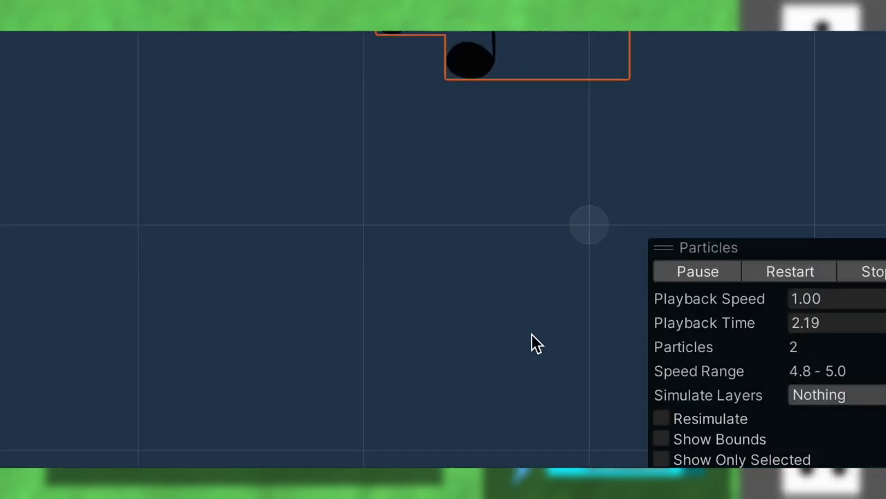
scroll(532, 335, "down", 2)
middle_click_drag(530, 342, 527, 448)
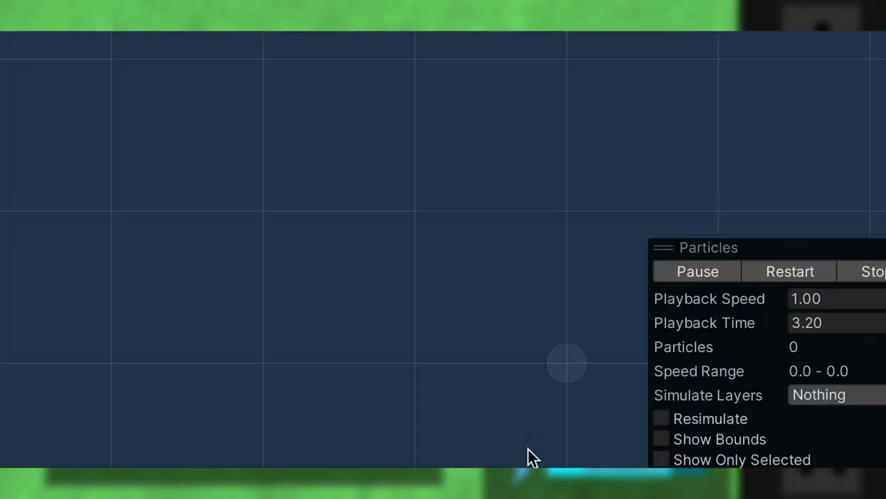
Step: Replay the music-note particles, then the orange spark burst twice
left_click(803, 275)
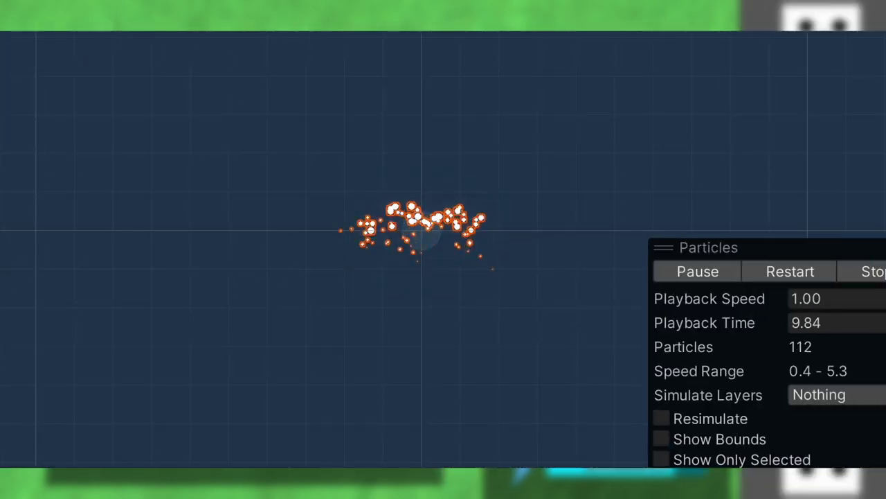
left_click(785, 274)
left_click(783, 274)
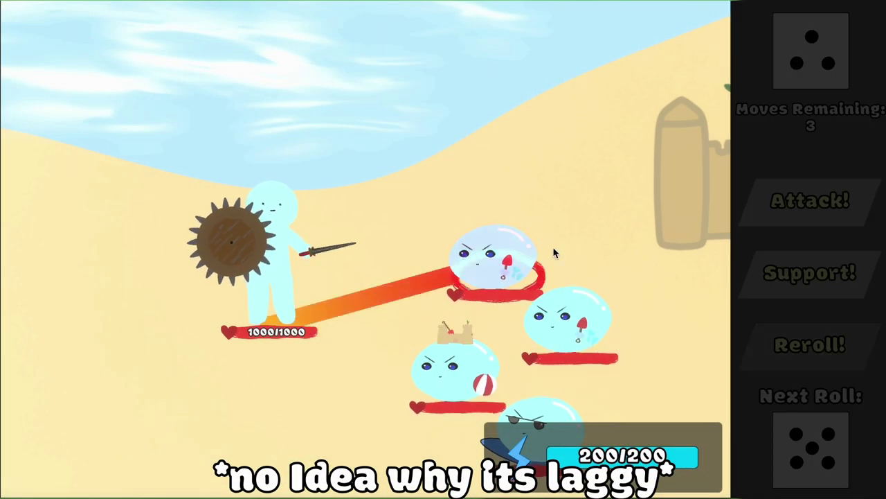
Step: Strike an enemy blob, then the Sandcastle Blob, then cast Healing Aura on the team
left_click(815, 204)
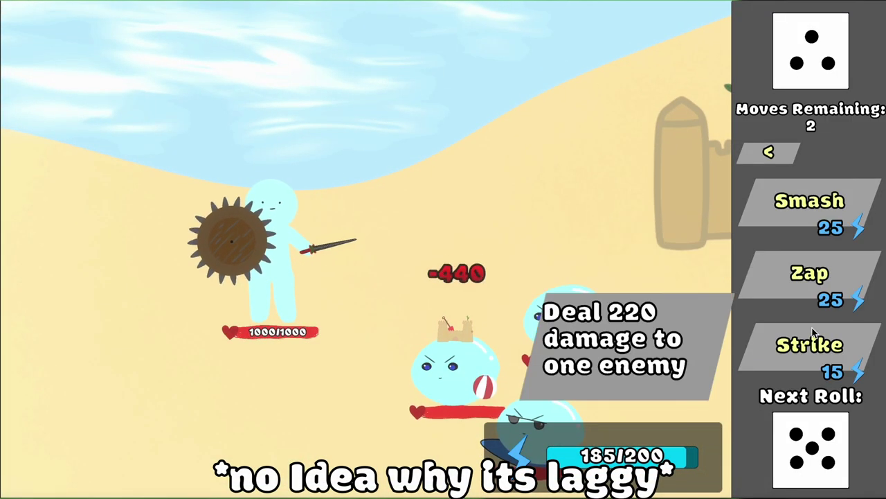
left_click(816, 333)
left_click(610, 321)
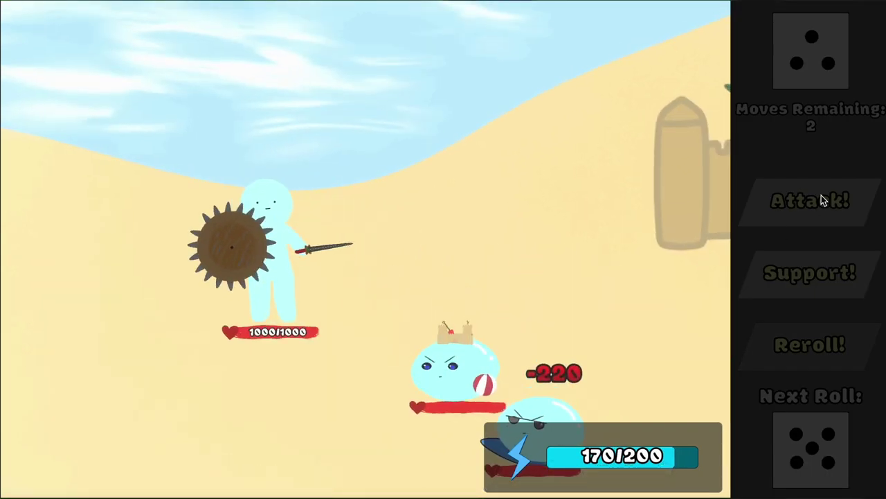
left_click(822, 200)
left_click(810, 339)
left_click(488, 391)
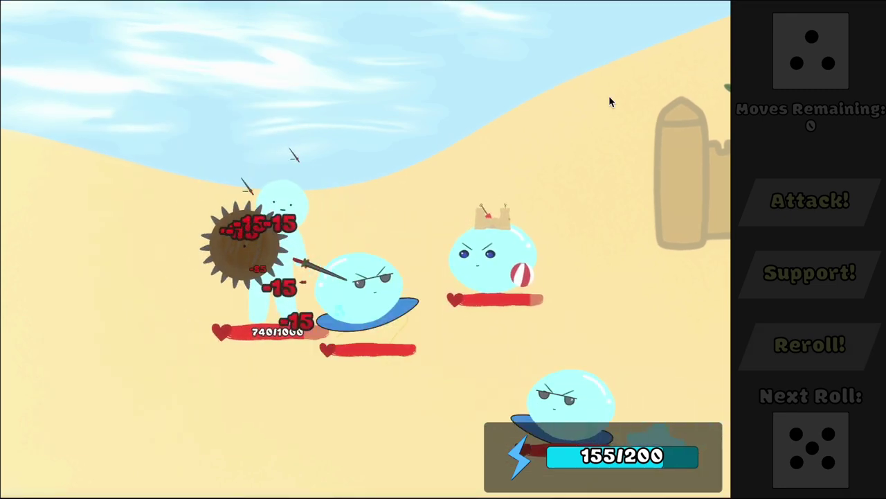
left_click(809, 272)
left_click(805, 275)
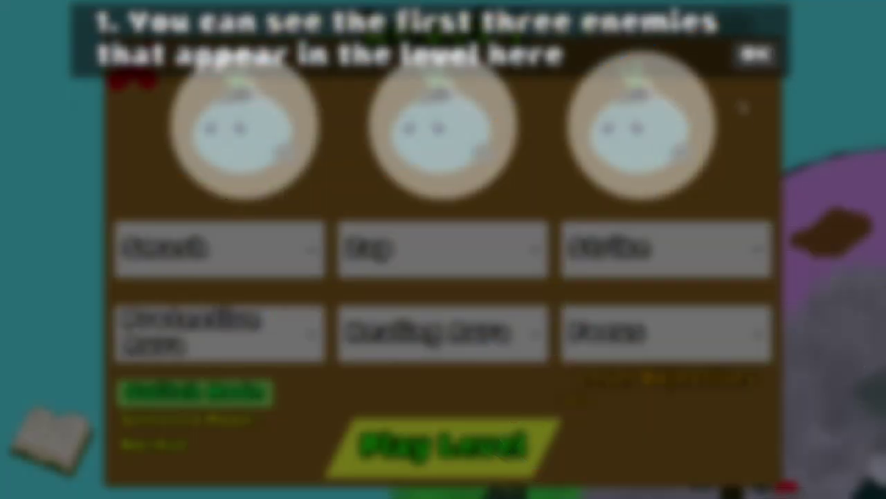
Step: Page through attack moves, support moves, win conditions, difficulty modes and Play Level tips, then dismiss
left_click(755, 56)
left_click(754, 55)
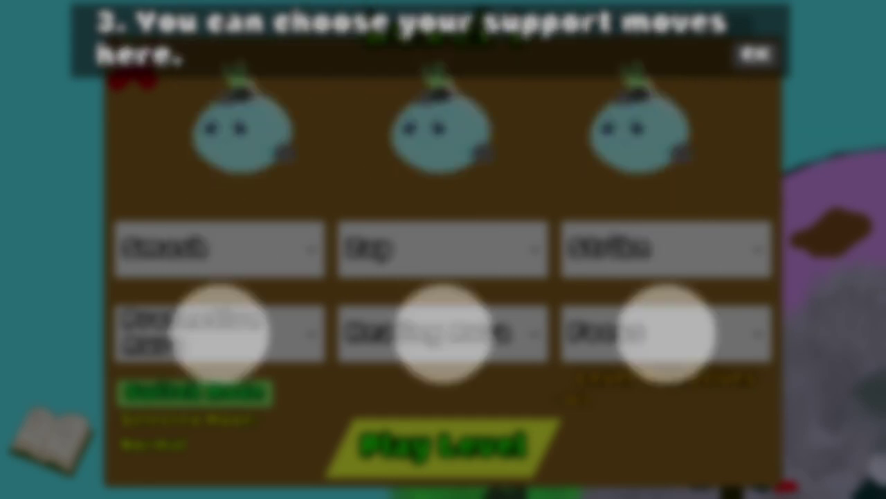
left_click(754, 55)
left_click(755, 55)
left_click(755, 55)
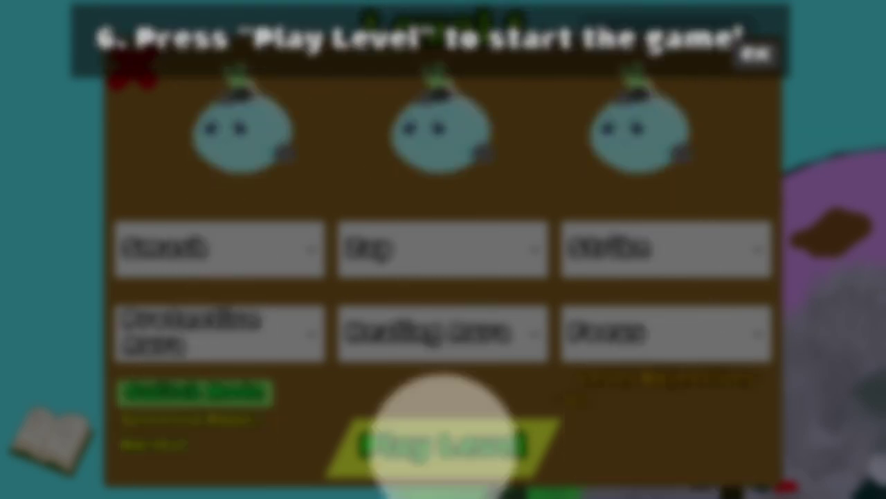
left_click(754, 55)
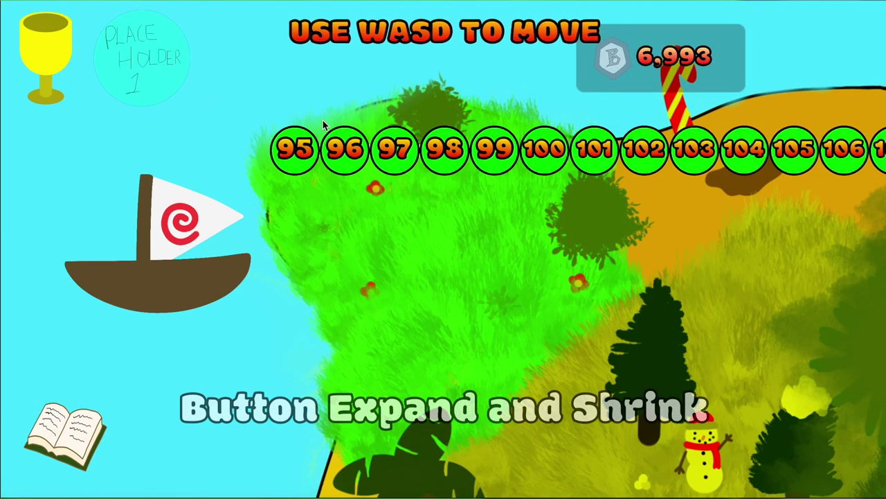
Step: Travel from the world selector to the Enchanted Wilderness world
left_click(177, 274)
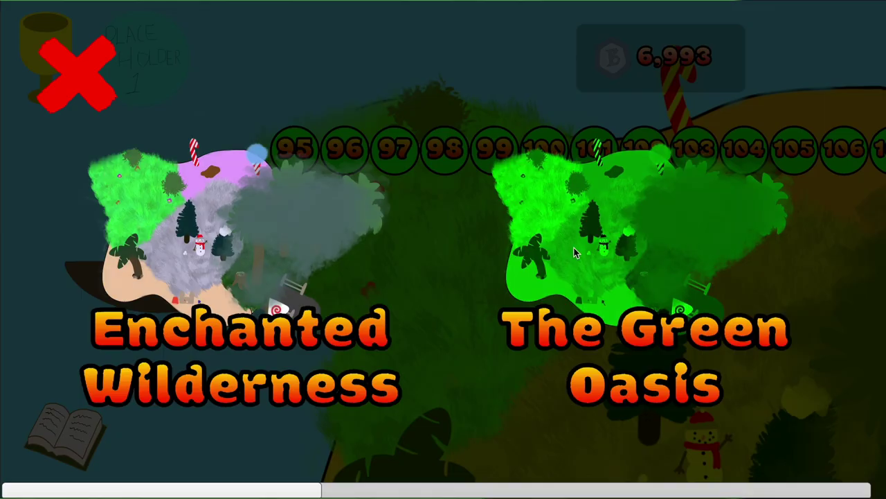
left_click(560, 240)
left_click(111, 236)
left_click(302, 247)
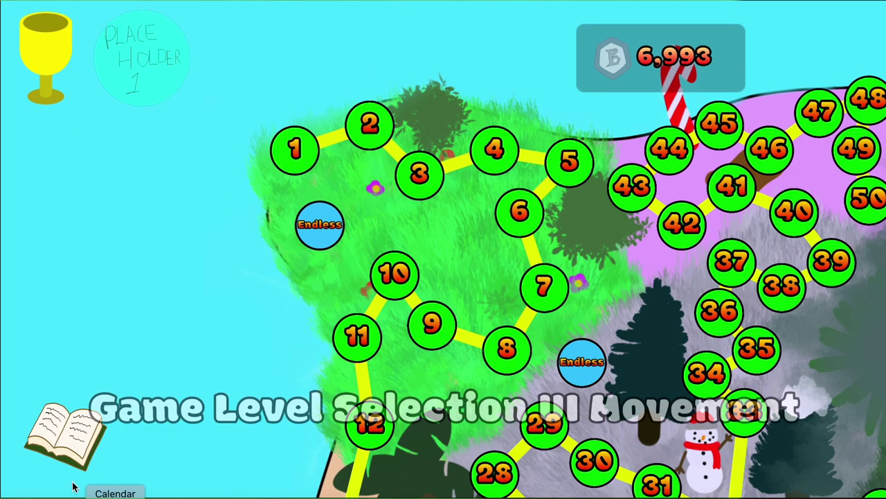
Step: Open the Endless Level setup, reopen it, and start the Endless Level
left_click(330, 230)
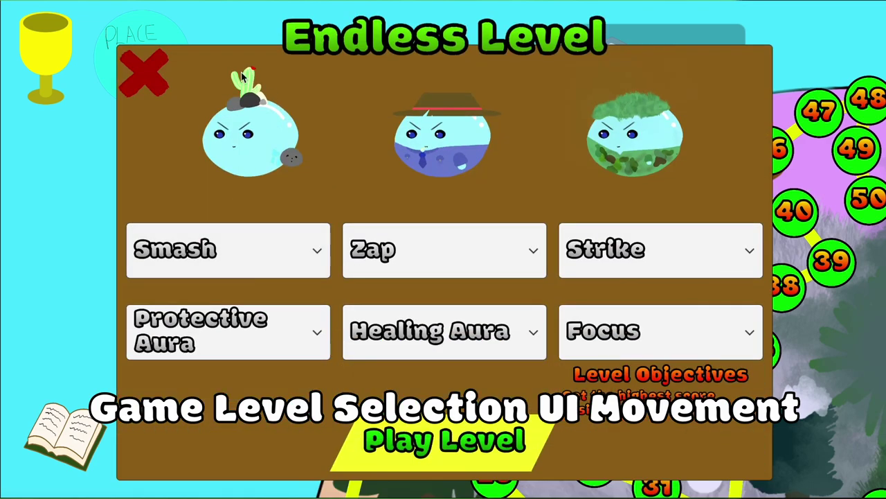
left_click(147, 74)
left_click(310, 229)
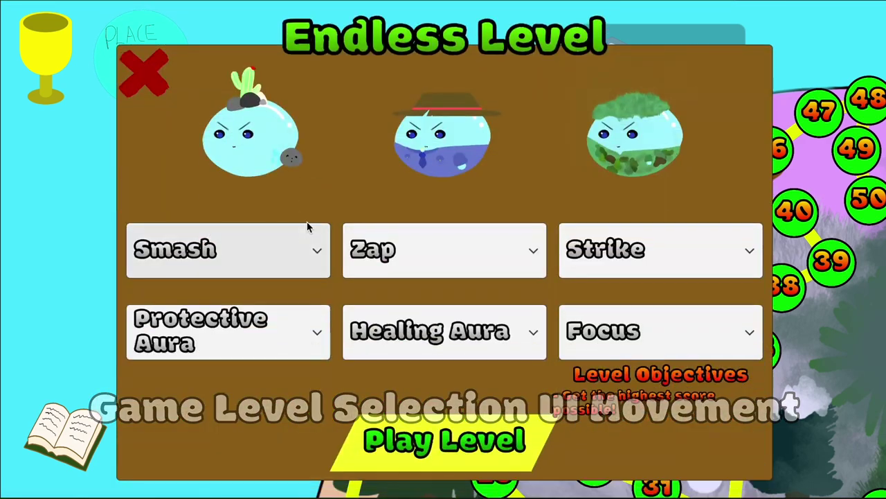
left_click(394, 447)
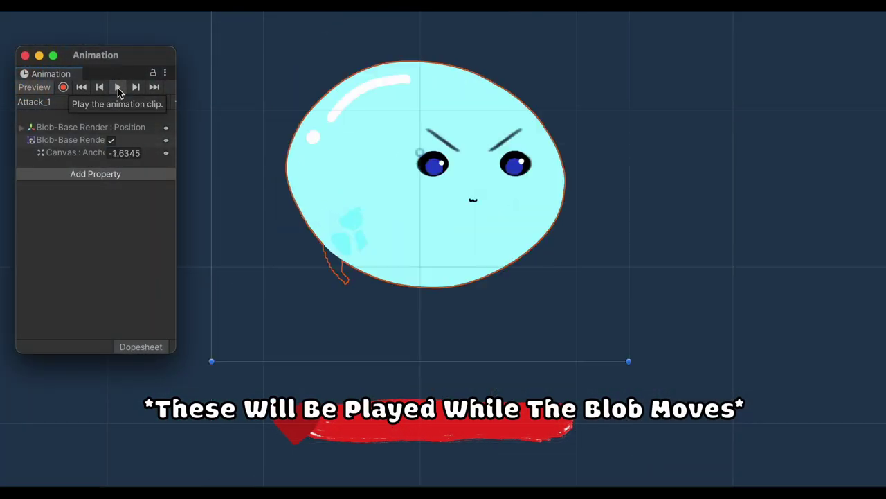
Step: Preview the blob's Attack_3 and WalkIntoScene animation clips
left_click(90, 102)
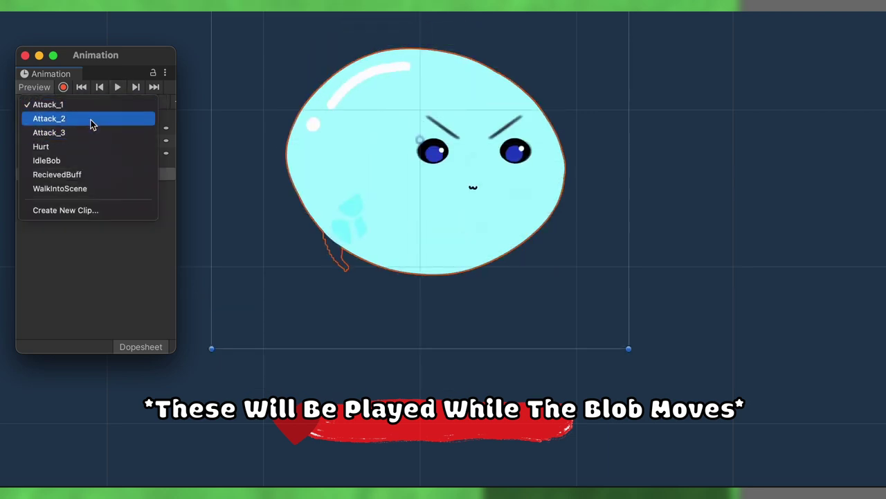
left_click(129, 66)
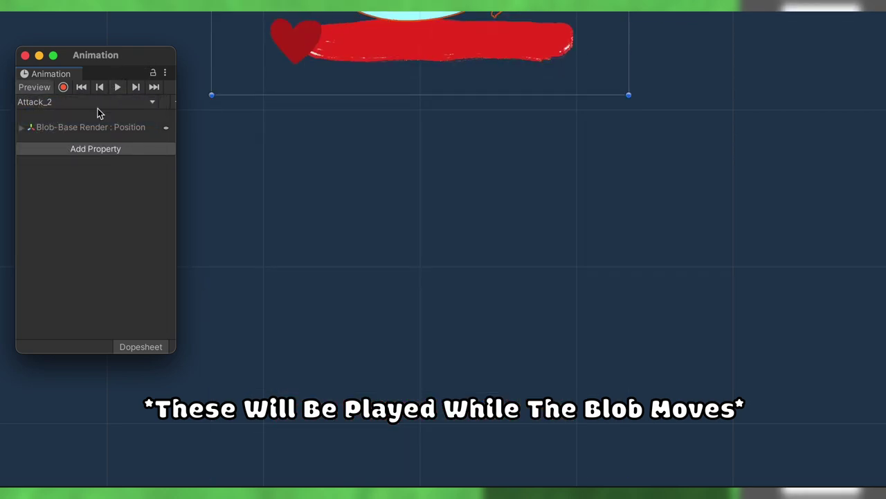
left_click(98, 105)
left_click(95, 123)
left_click(119, 89)
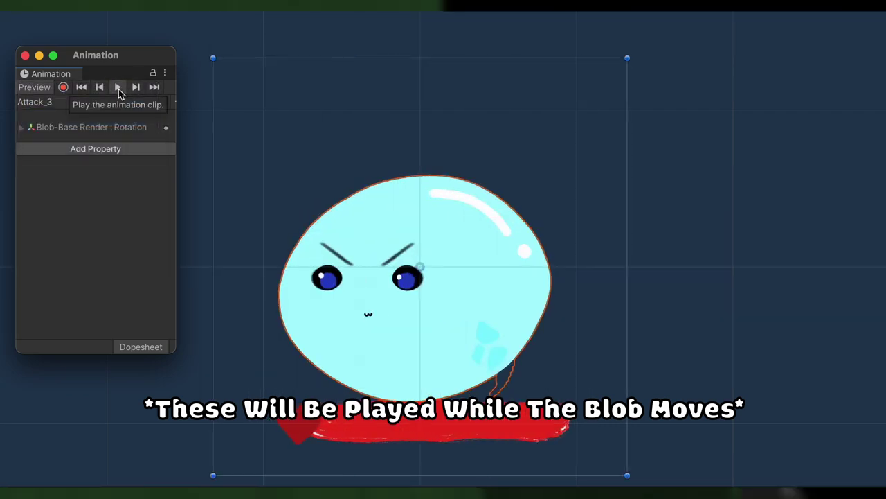
left_click(47, 103)
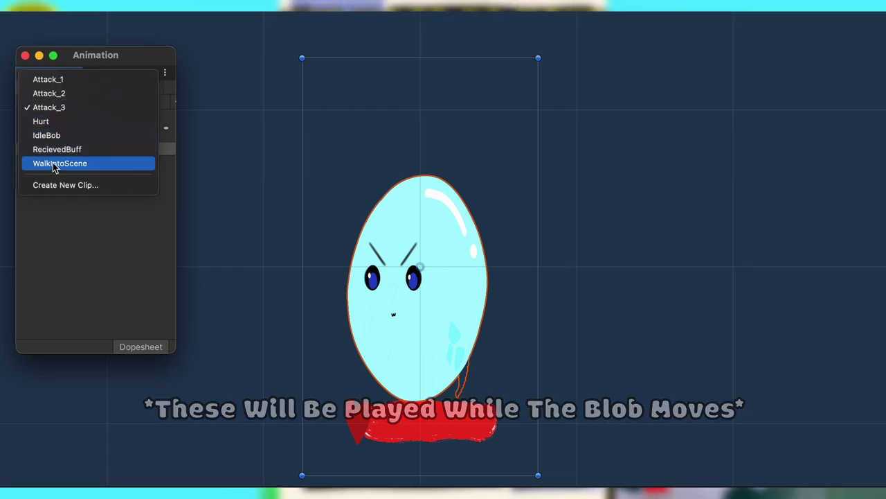
left_click(59, 163)
left_click(121, 86)
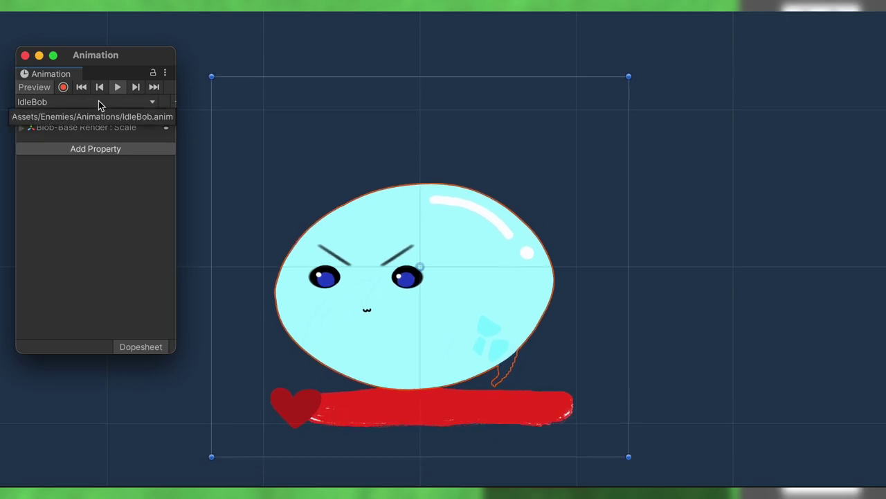
Step: Preview the blob's Hurt and RecievedBuff animation clips
left_click(98, 102)
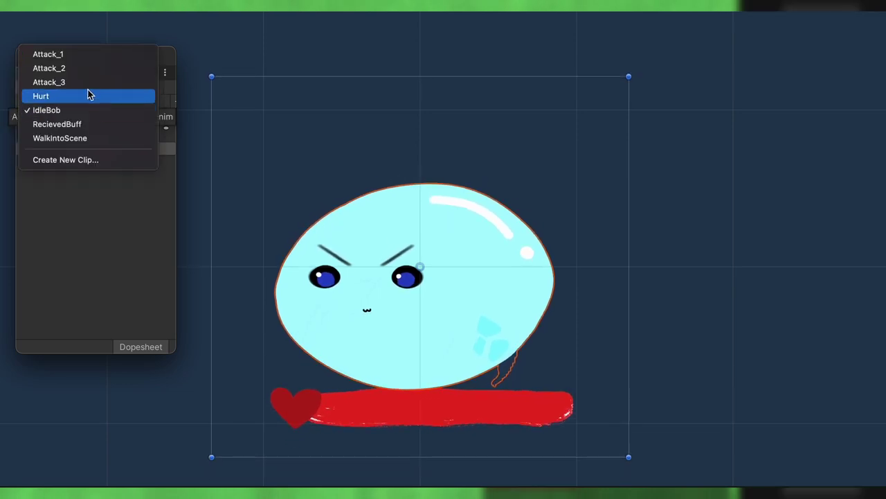
left_click(88, 95)
left_click(124, 90)
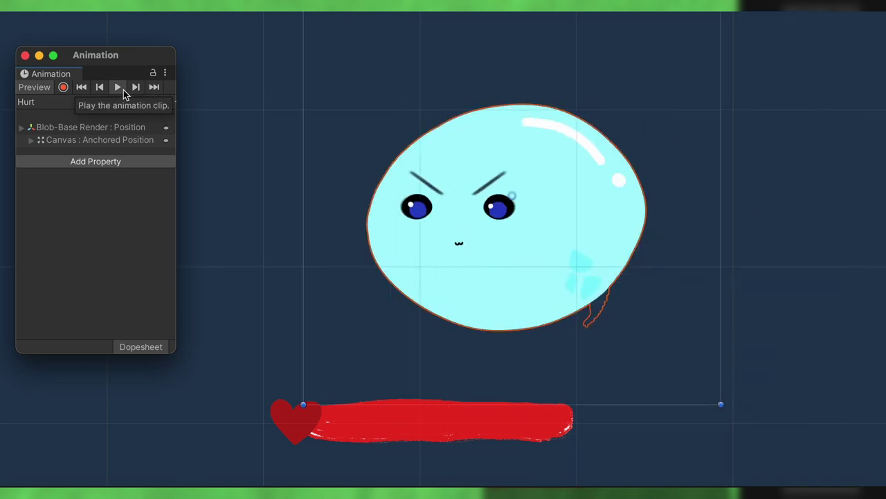
left_click(103, 101)
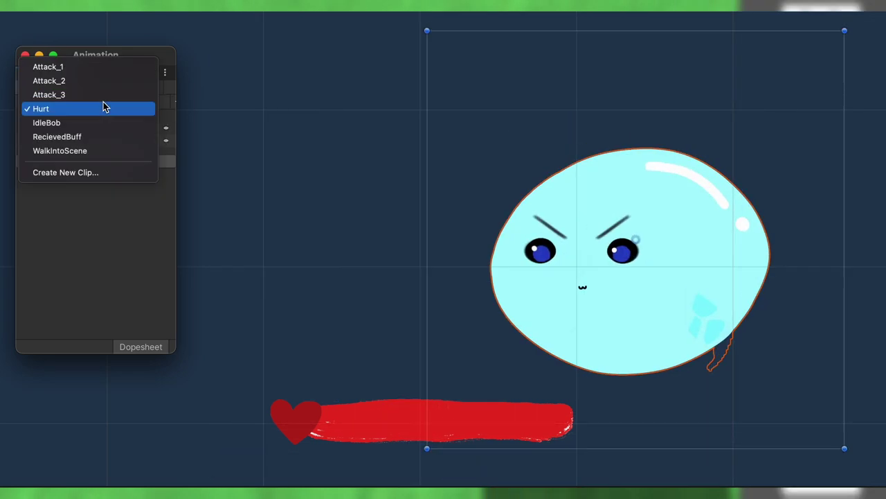
left_click(91, 138)
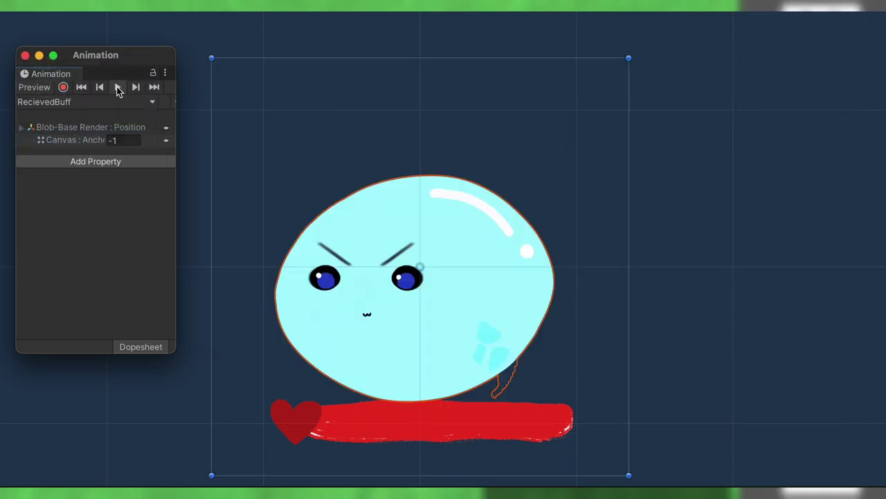
left_click(118, 87)
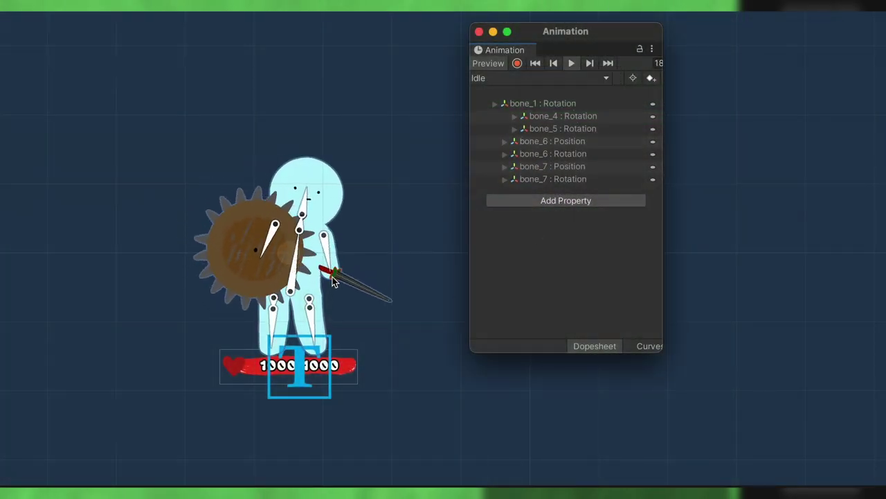
Step: Preview the player's Smash clip, then switch through Spell to the Won clip
left_click(535, 79)
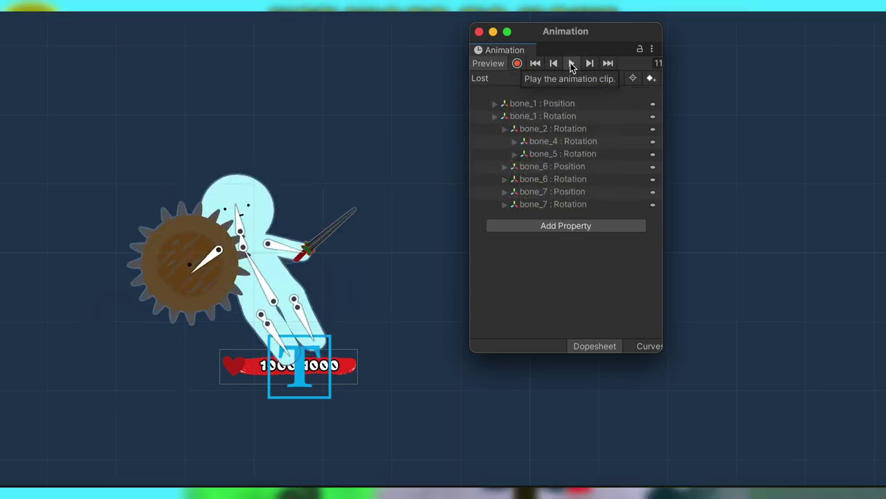
left_click(560, 79)
left_click(557, 97)
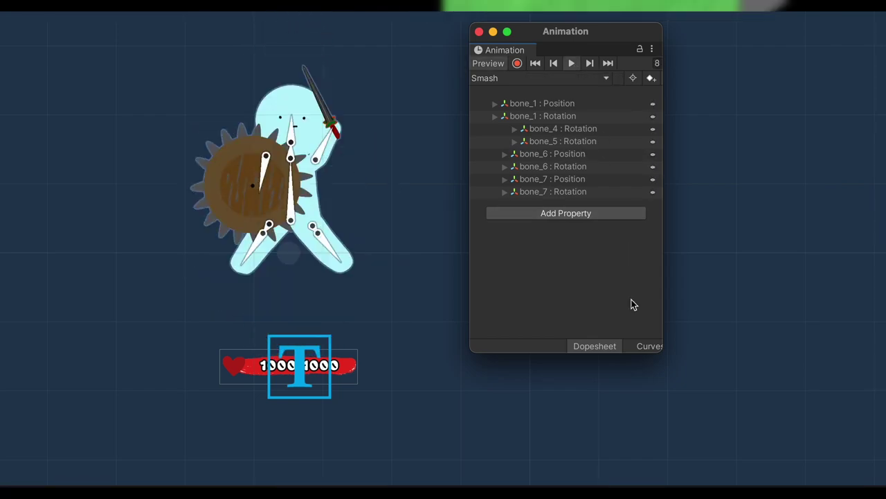
left_click(567, 80)
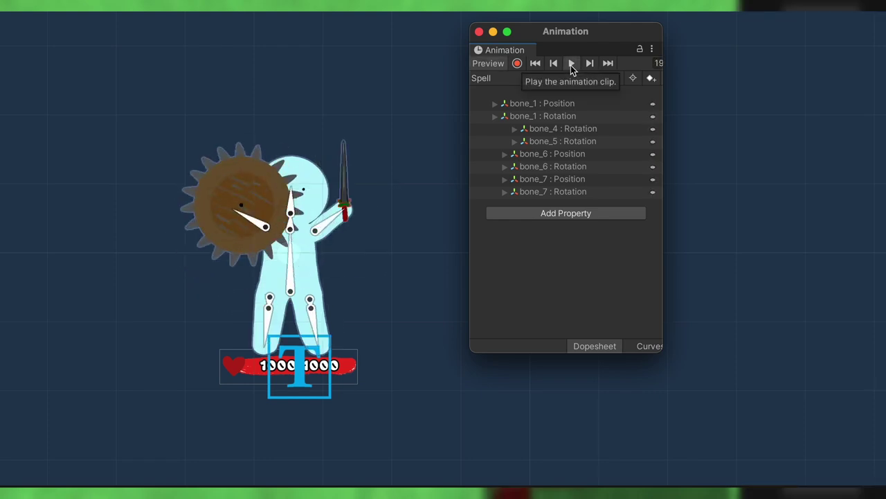
left_click(565, 79)
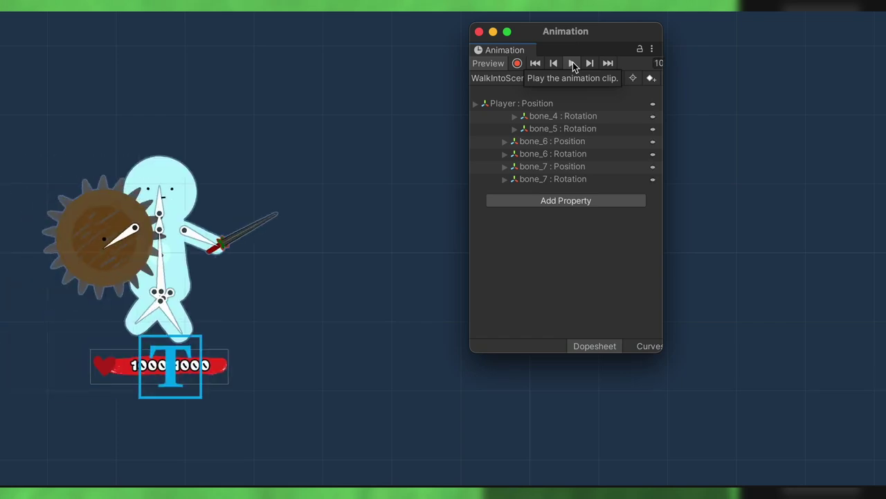
left_click(566, 81)
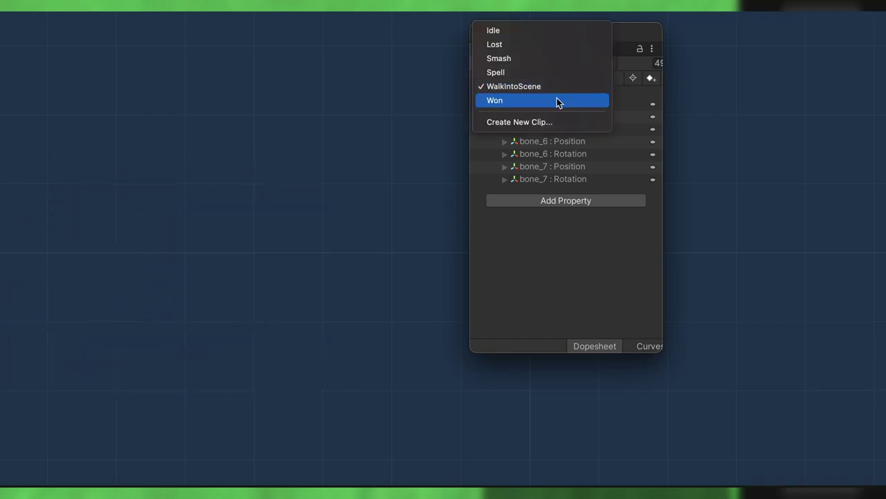
left_click(569, 63)
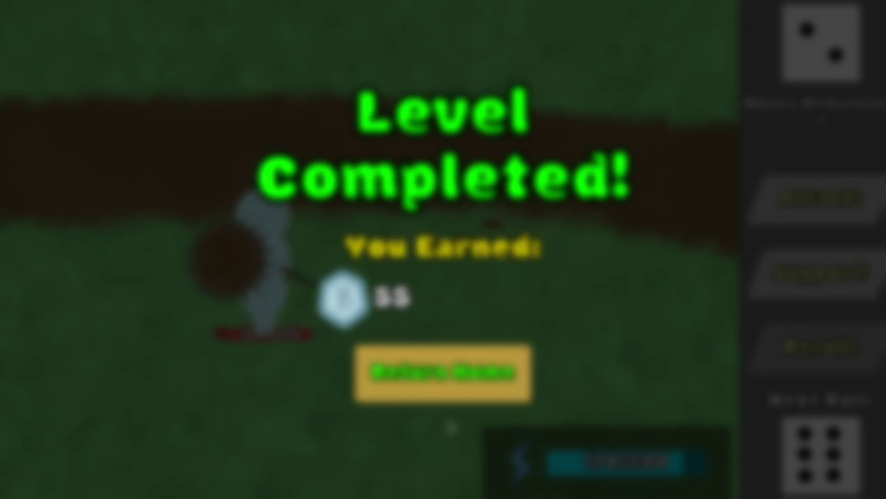
Step: Return home from the Level Completed screen and start Level 6
left_click(460, 384)
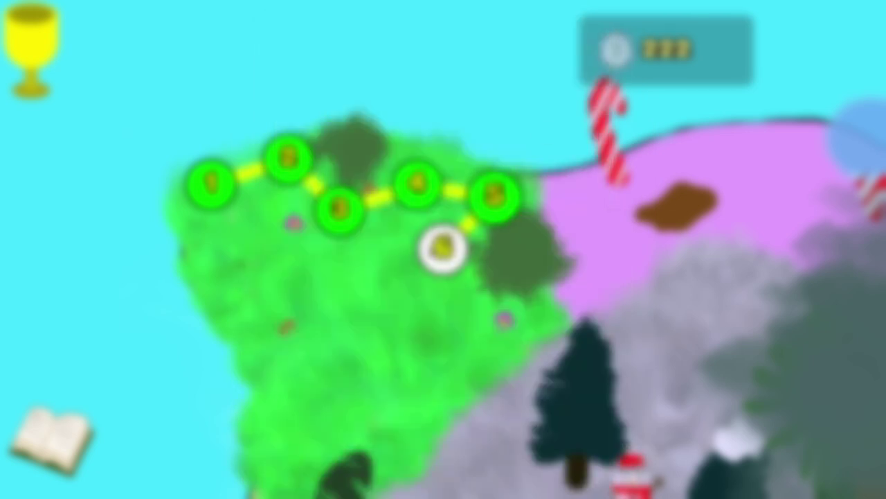
left_click(443, 248)
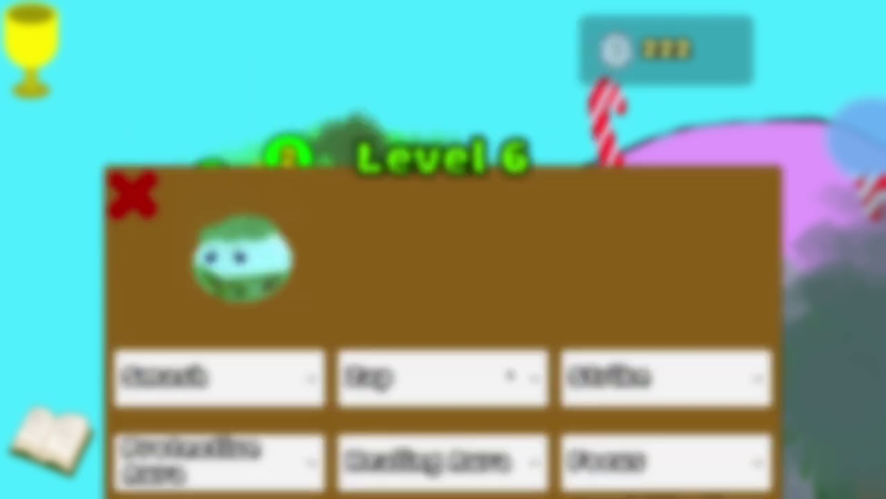
left_click(408, 457)
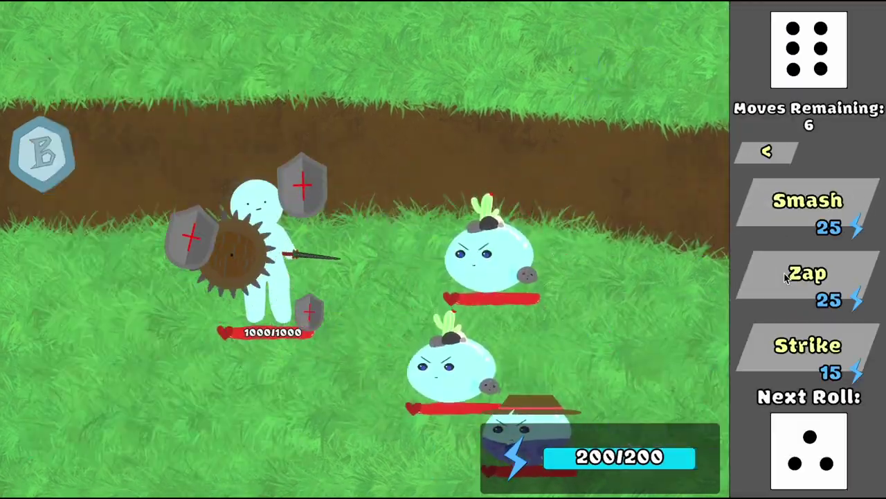
Step: Zap the Pebble Blob and the feathered Hunter Blob
left_click(786, 277)
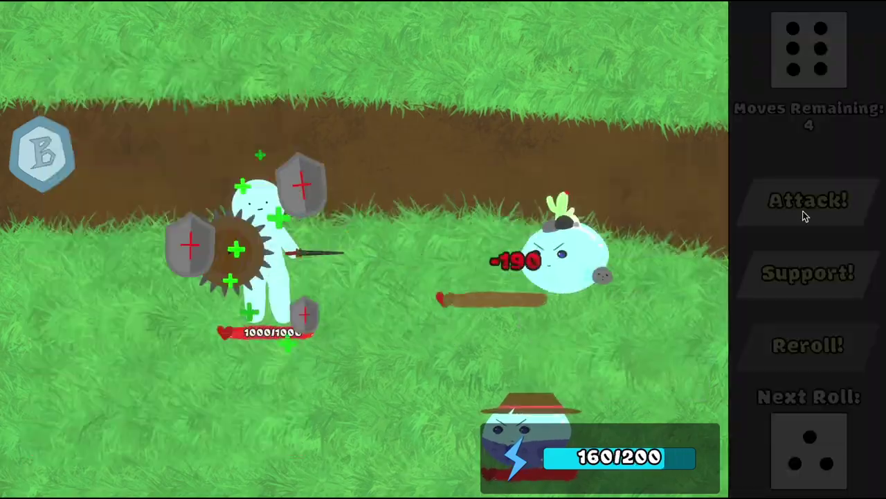
left_click(558, 206)
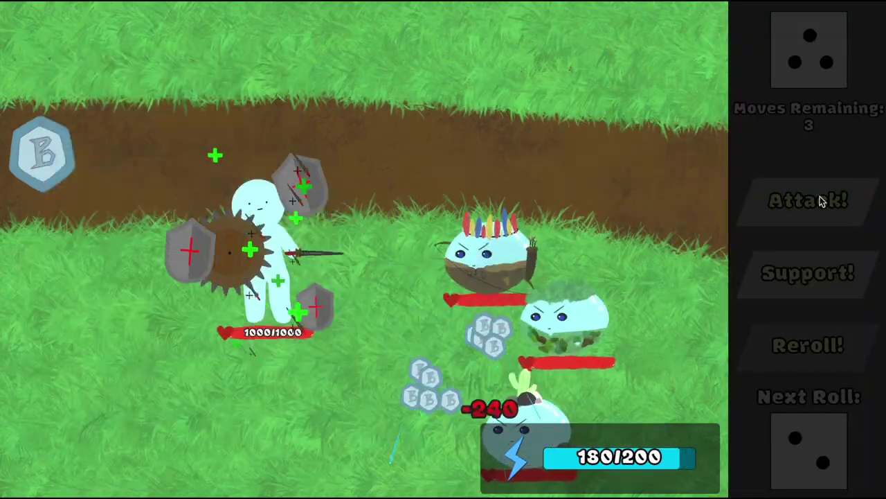
left_click(489, 253)
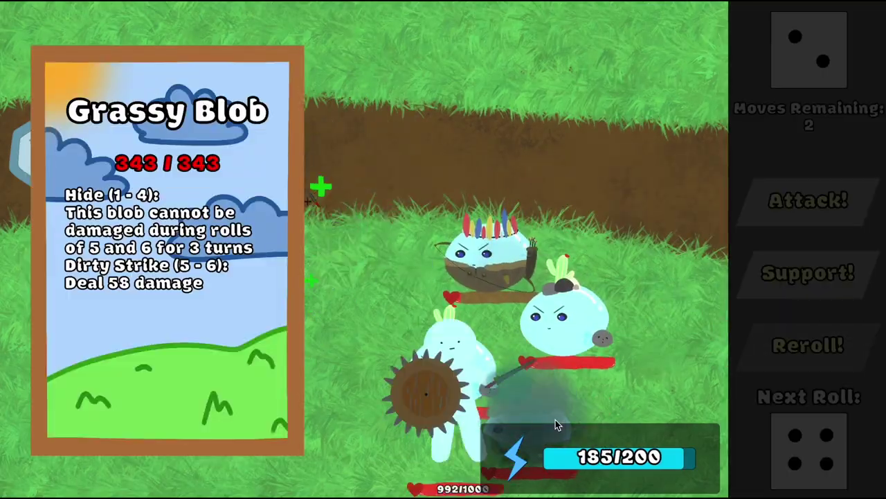
Step: Strike the Hunter Blob and remaining Pebble Blob, then move the player up with W
left_click(807, 200)
left_click(821, 341)
left_click(485, 250)
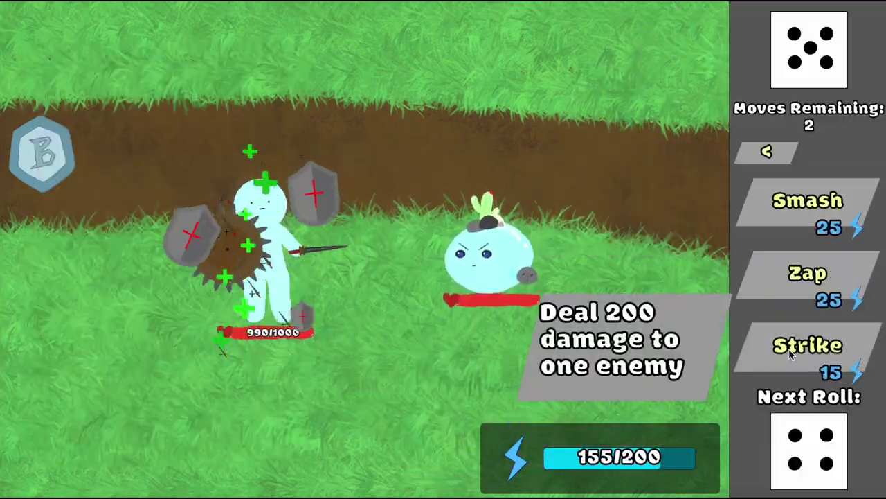
left_click(792, 349)
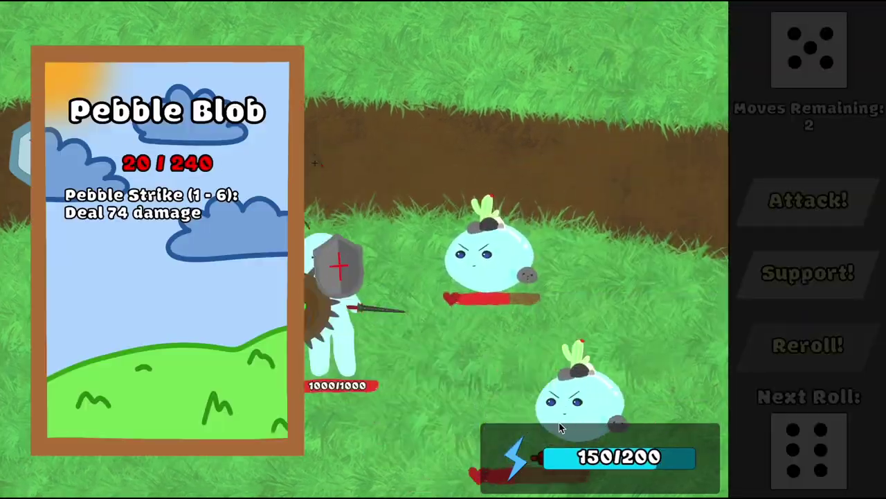
key("w")
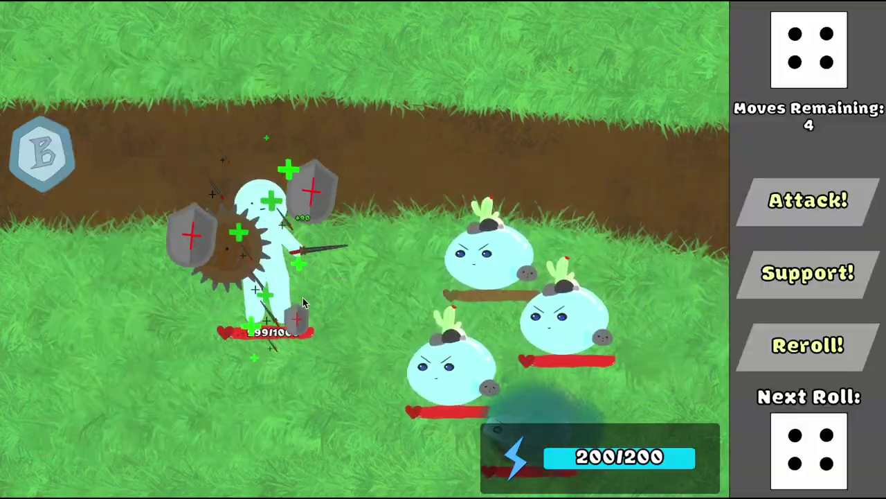
Step: Hit two Pebble Blobs, then Strike the feathered Hunter Blob with the remaining moves
left_click(797, 200)
left_click(796, 200)
left_click(797, 200)
left_click(796, 201)
left_click(793, 199)
left_click(793, 200)
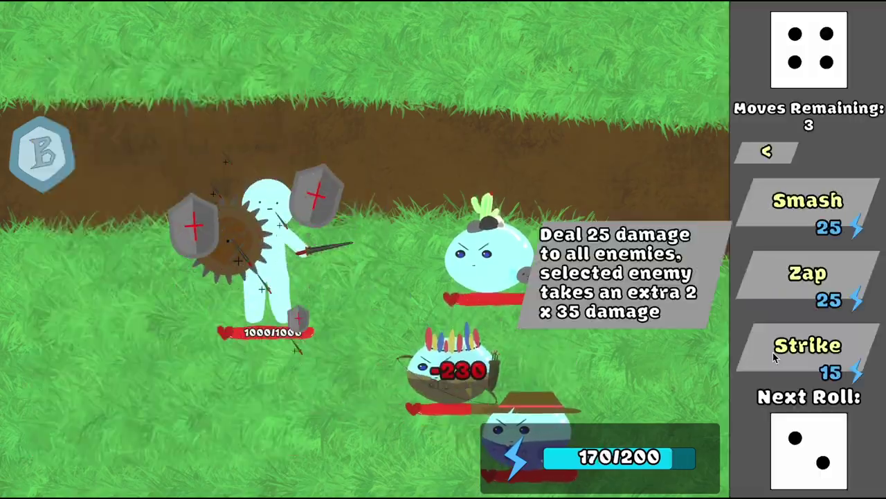
left_click(774, 356)
left_click(821, 205)
left_click(804, 346)
left_click(823, 200)
left_click(803, 346)
Step: Strike an enemy blob and shield the hero with the 10-energy Protective Aura
mouse_move(469, 343)
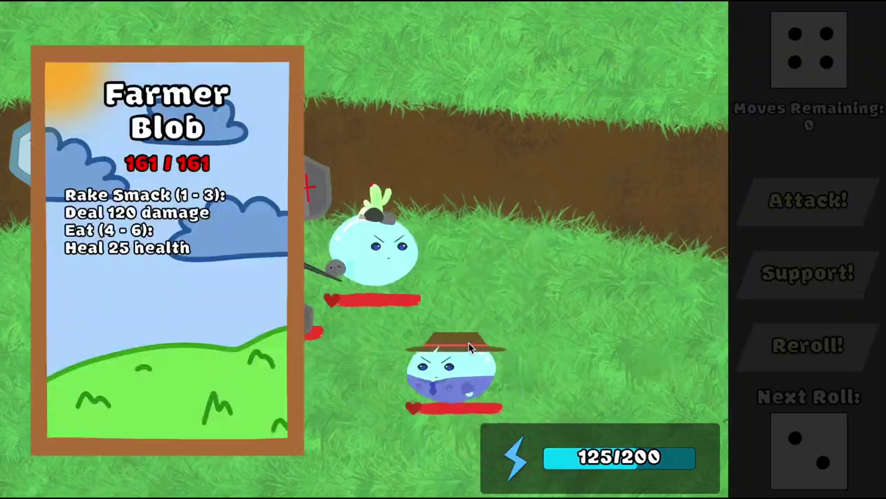
mouse_move(561, 429)
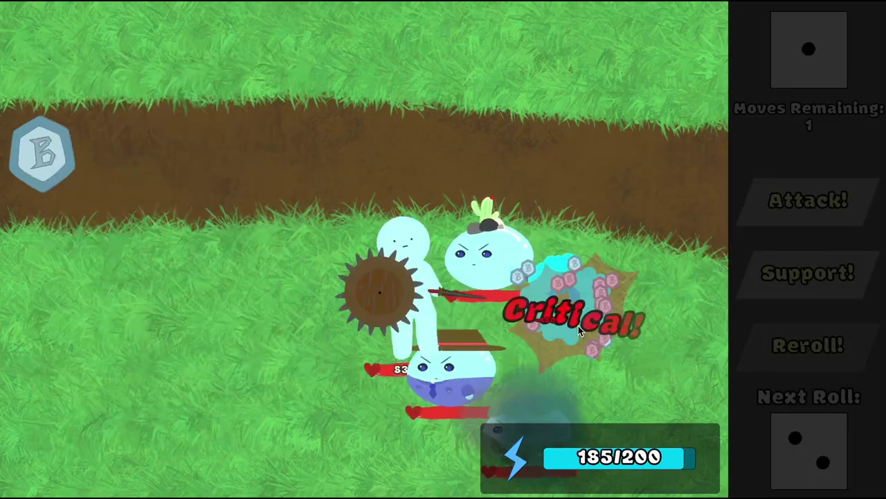
left_click(801, 207)
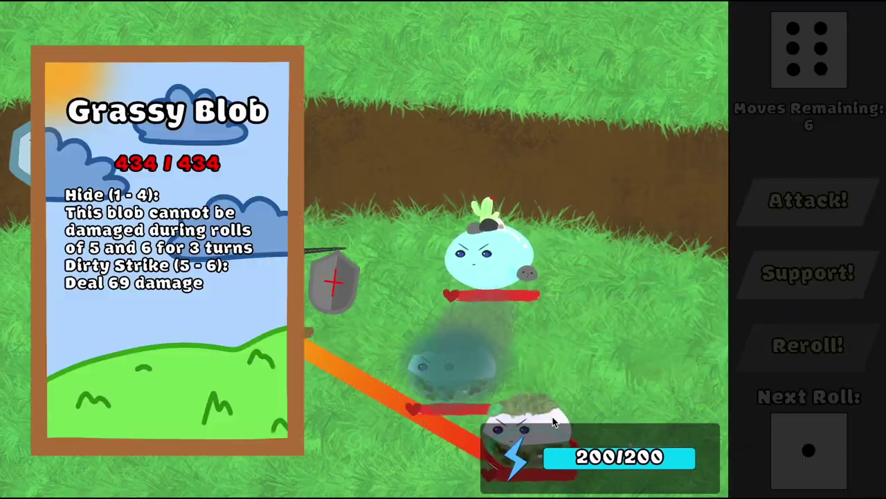
left_click(801, 208)
left_click(811, 340)
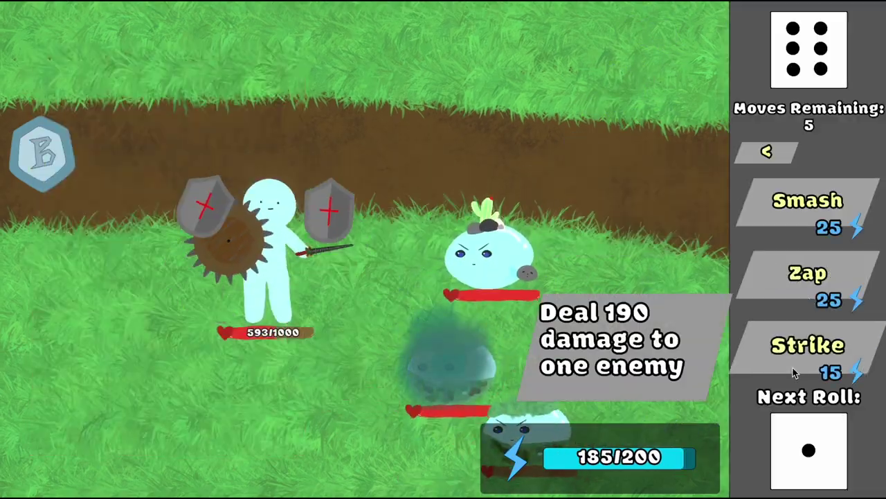
left_click(811, 340)
left_click(808, 273)
left_click(809, 277)
left_click(809, 277)
left_click(823, 220)
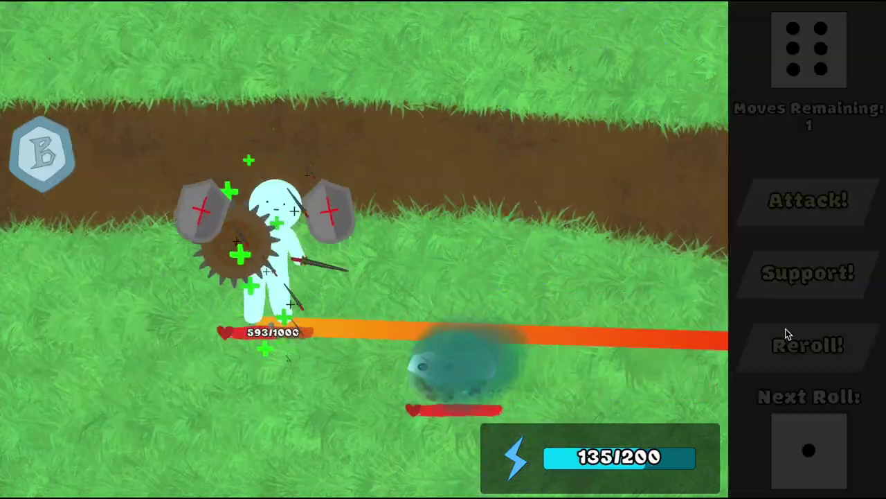
left_click(783, 336)
Step: Keep attacking the enemy blobs until the Hunter Blob is finished off
mouse_move(493, 353)
left_click(808, 201)
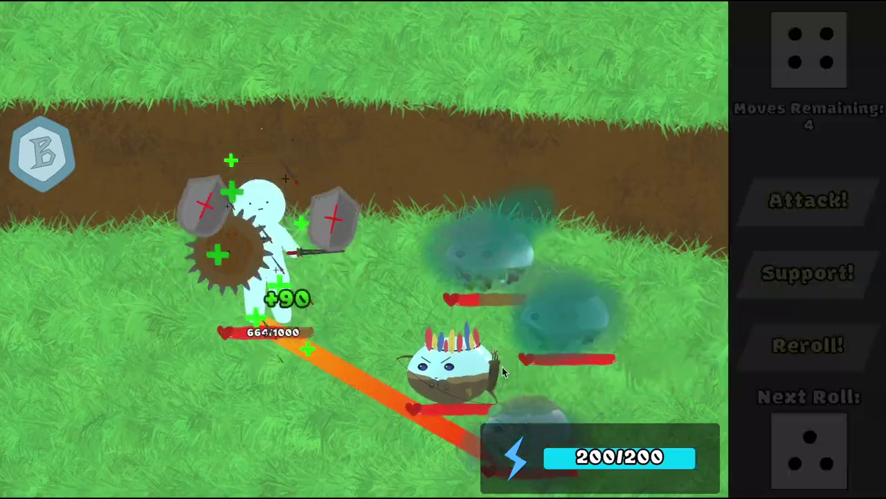
left_click(808, 201)
left_click(796, 202)
left_click(827, 212)
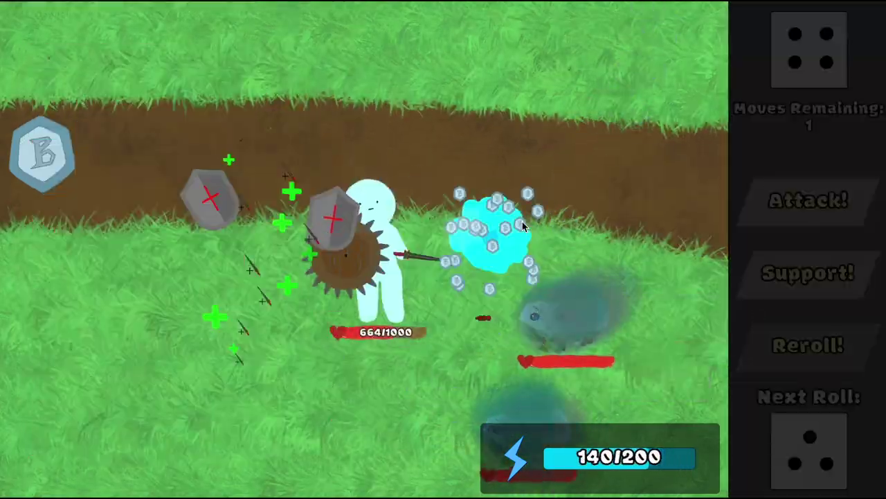
left_click(808, 201)
left_click(796, 202)
left_click(808, 201)
left_click(796, 202)
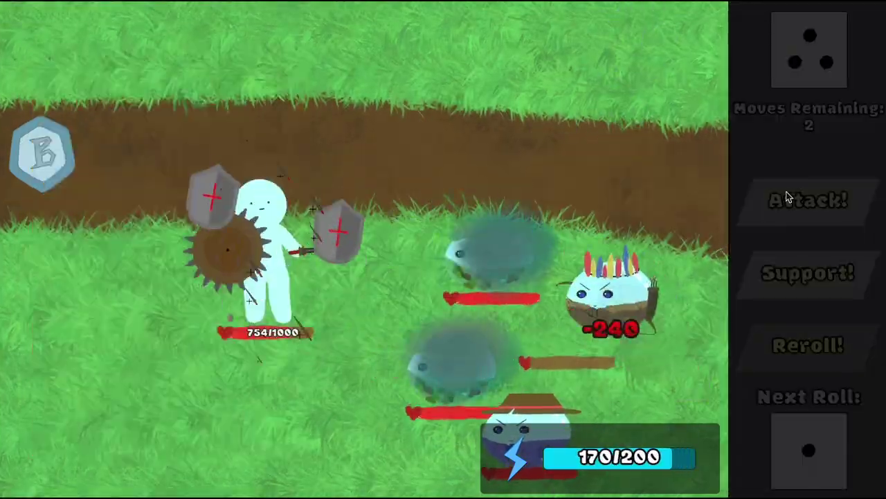
left_click(584, 344)
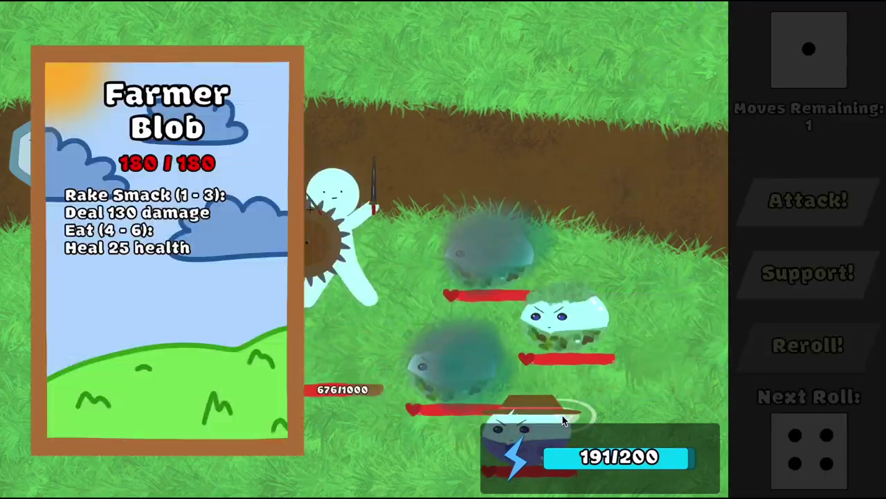
Step: Spend the remaining move attacking, then attack again on the new turn and shield the hero
left_click(808, 200)
left_click(796, 202)
left_click(809, 201)
left_click(796, 203)
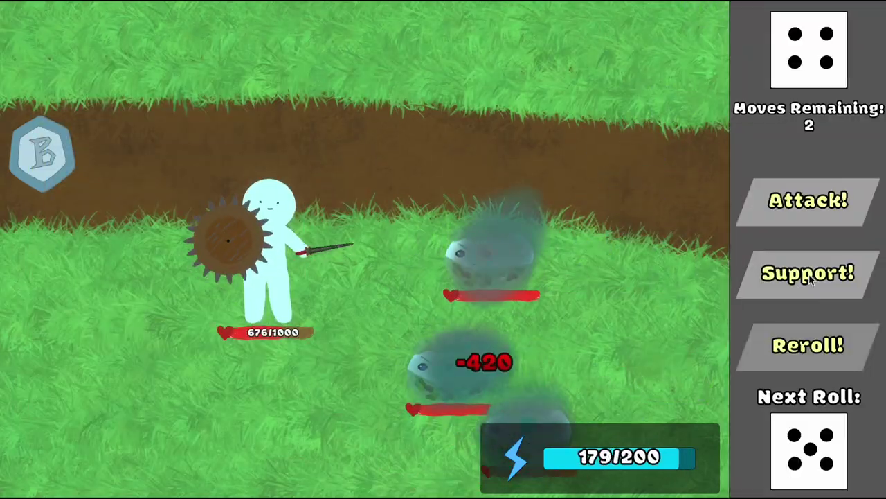
left_click(808, 272)
Step: Hit the enemy blobs with Smash twice, then attack them once more
left_click(808, 201)
left_click(796, 202)
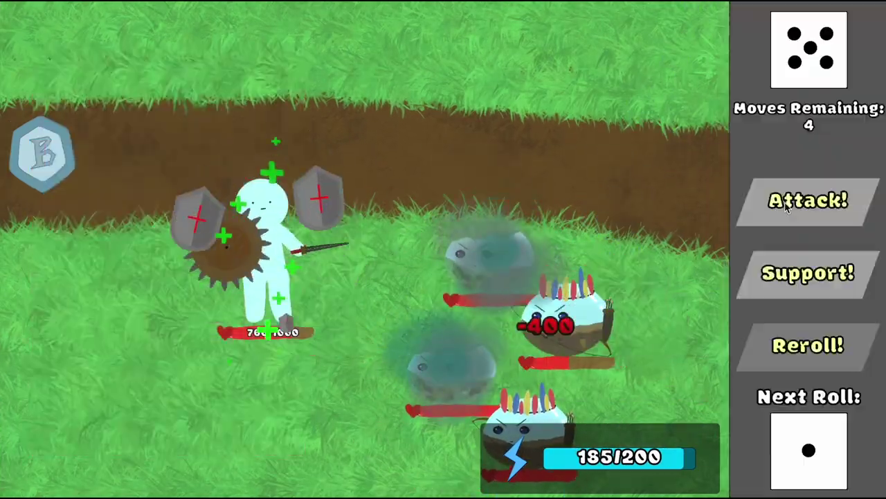
left_click(809, 200)
left_click(793, 206)
left_click(790, 212)
left_click(762, 264)
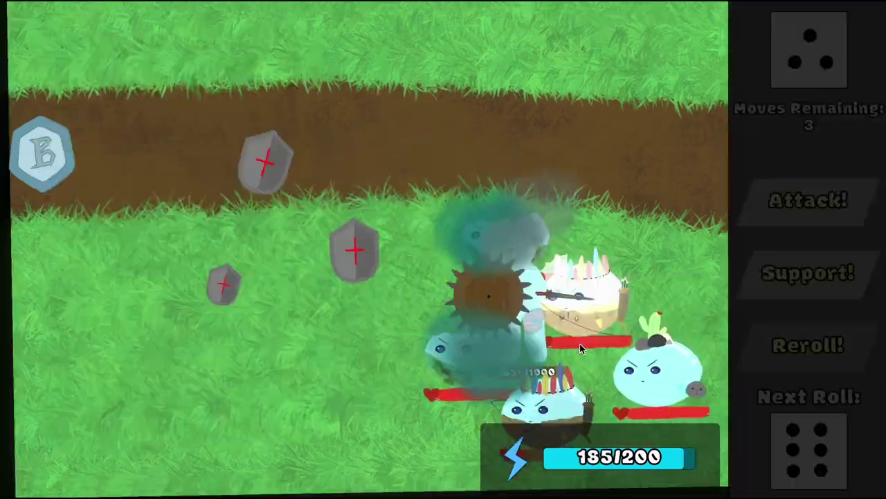
Step: Use up the turn's remaining moves on attacks against the enemy blobs
left_click(800, 274)
left_click(800, 275)
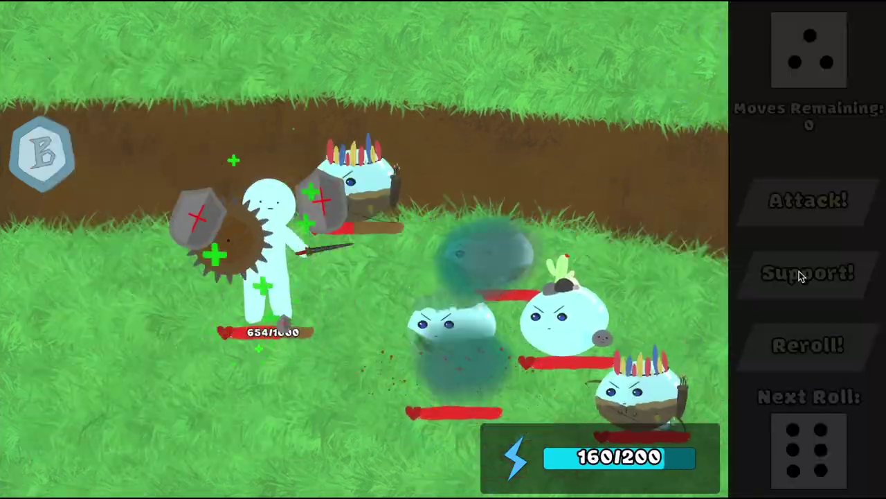
left_click(801, 201)
left_click(801, 215)
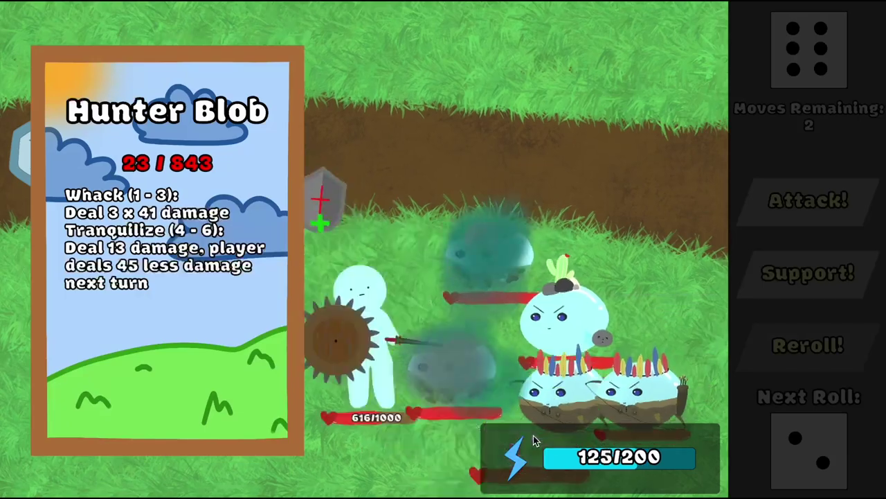
left_click(805, 199)
left_click(805, 208)
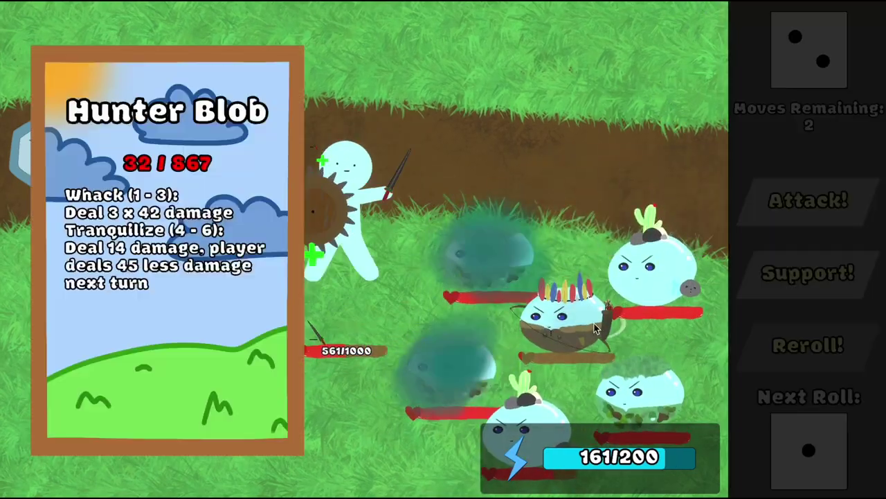
Step: Heal the hero with Healing Aura, shield with Protective Aura, then hit every enemy
left_click(808, 272)
left_click(807, 277)
left_click(808, 199)
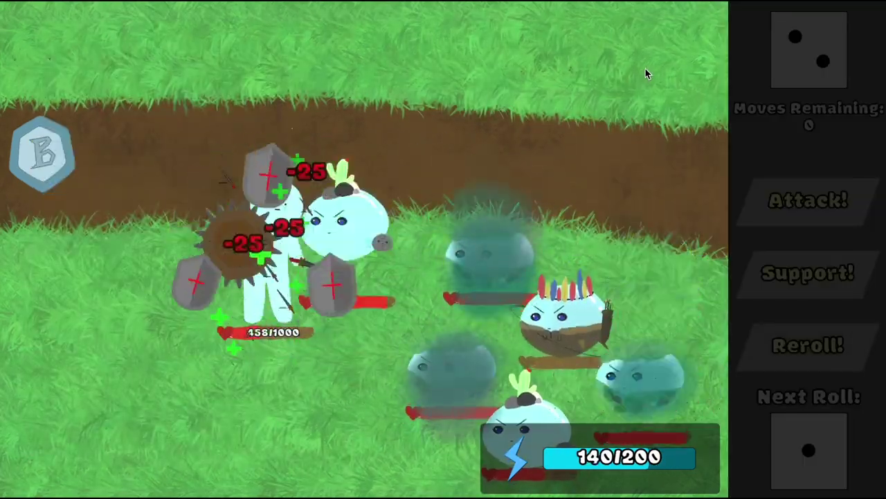
left_click(807, 200)
left_click(806, 208)
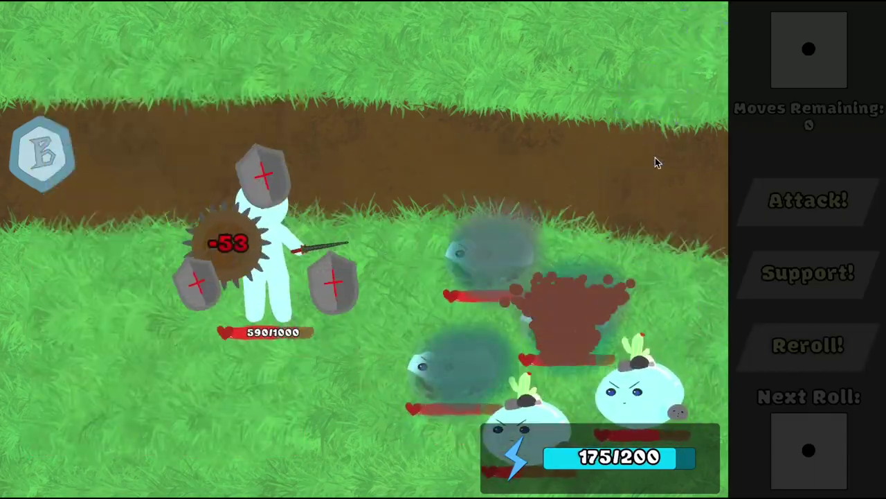
Step: Smash all the enemy blobs repeatedly, three attacks in a row
left_click(808, 199)
left_click(808, 208)
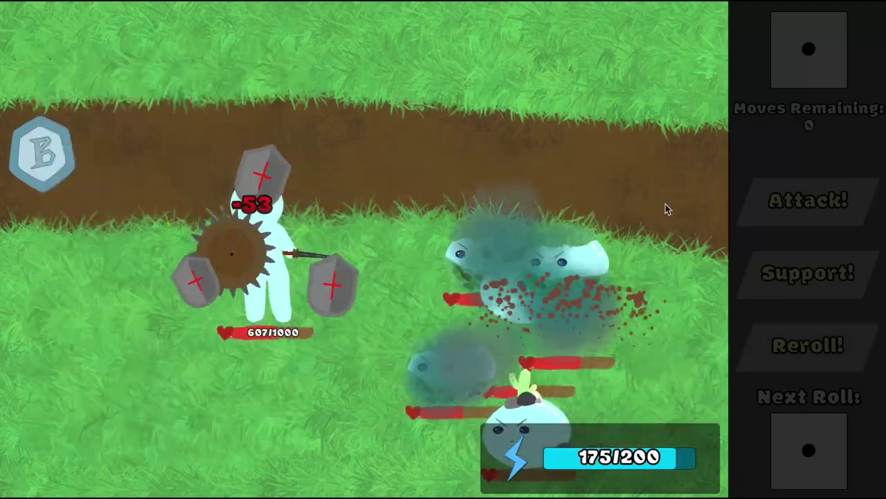
left_click(807, 200)
left_click(807, 208)
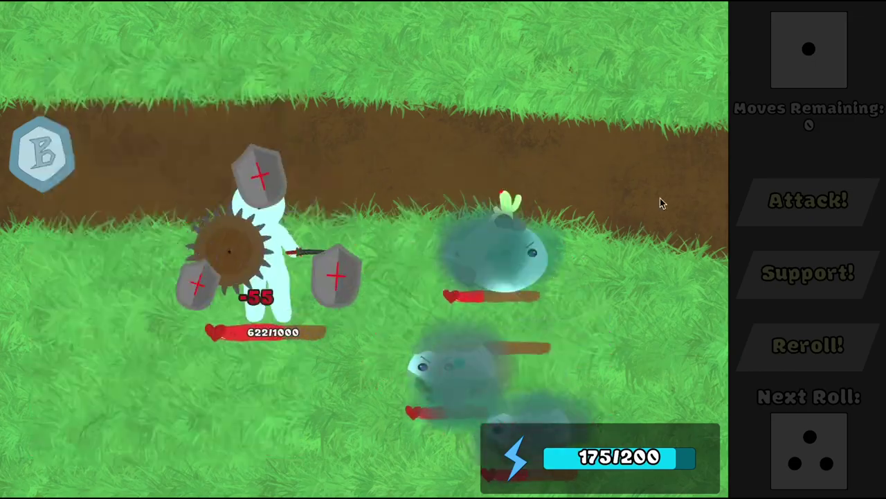
left_click(808, 199)
left_click(808, 208)
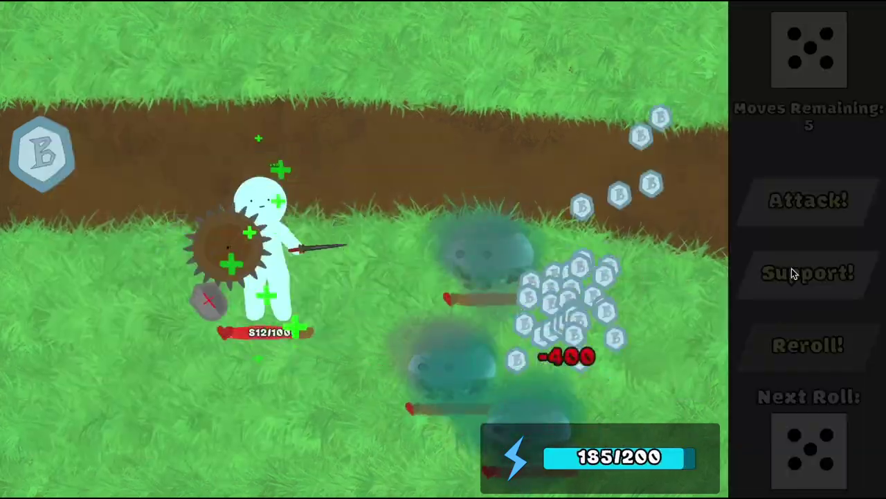
Step: Heal the hero, fire an aimed attack at the Farmer Blob, then land a critical attack
left_click(792, 270)
left_click(800, 274)
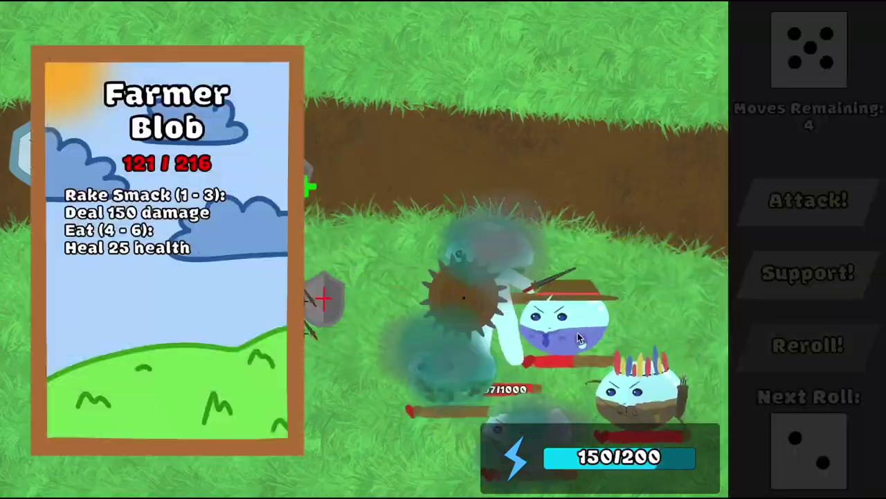
left_click(600, 329)
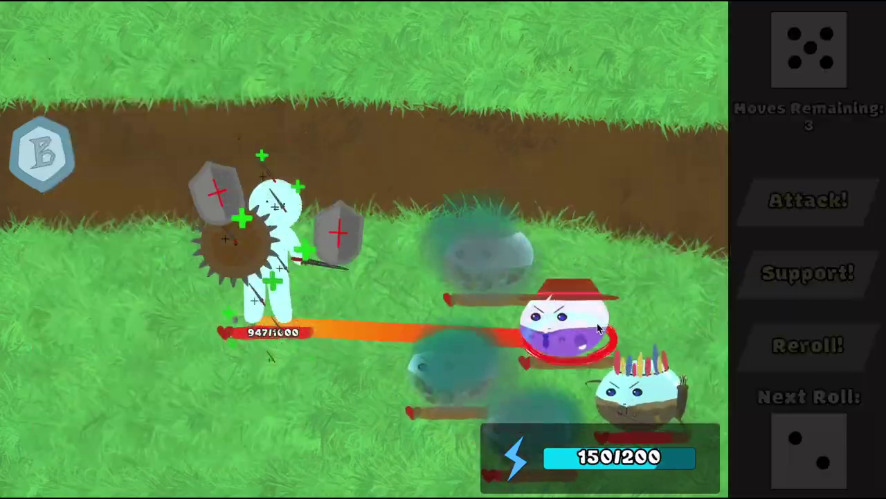
left_click(717, 388)
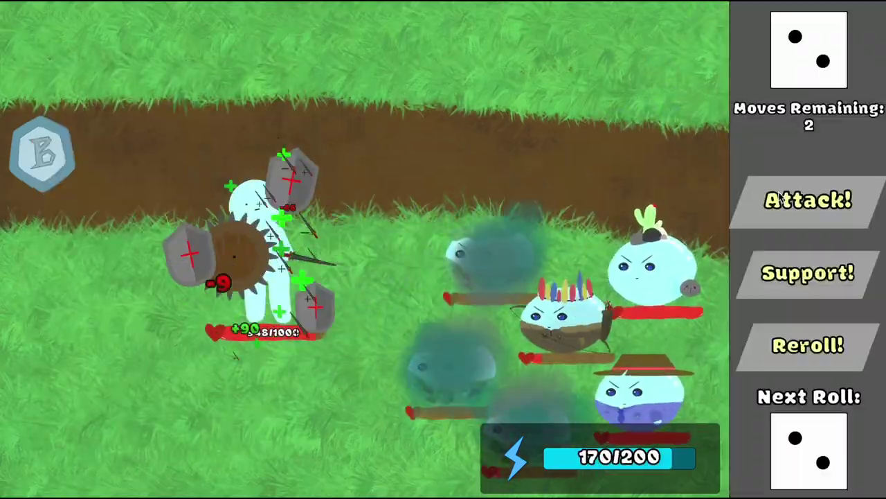
left_click(807, 200)
left_click(682, 181)
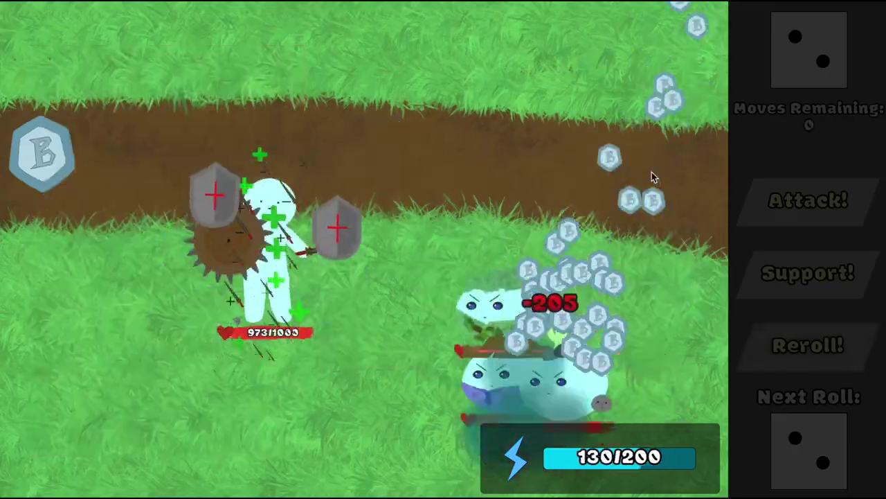
Step: Strike the Farmer Blob and heal the hero with Healing Aura
left_click(807, 200)
left_click(800, 343)
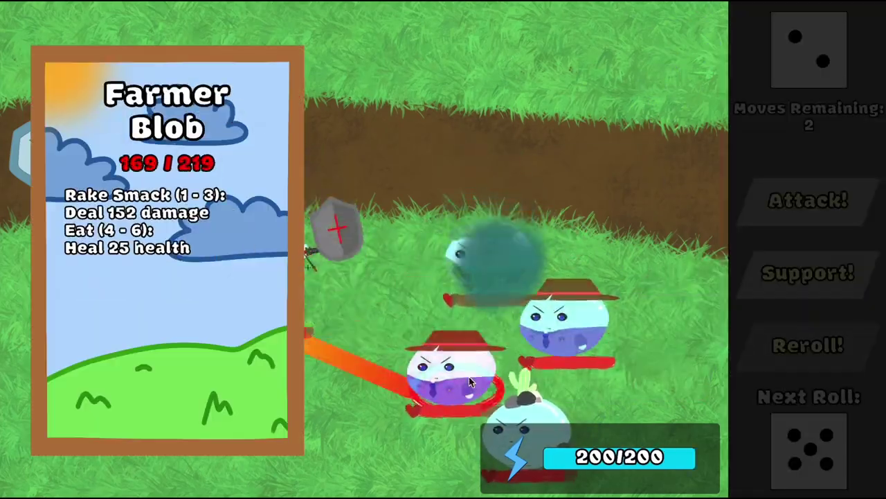
left_click(470, 383)
left_click(808, 272)
left_click(808, 277)
left_click(807, 200)
left_click(812, 194)
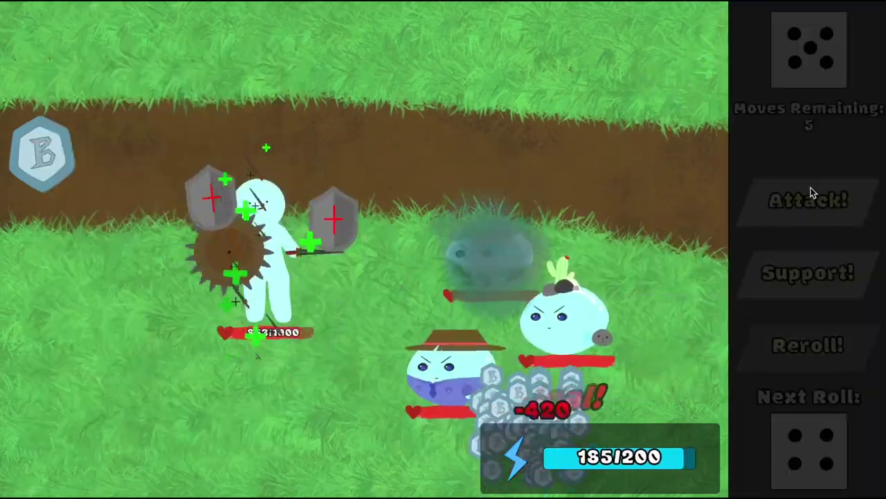
Step: Hit the Pebble Blob for 220 damage and defeat the Farmer Blob
left_click(811, 194)
left_click(808, 343)
left_click(579, 337)
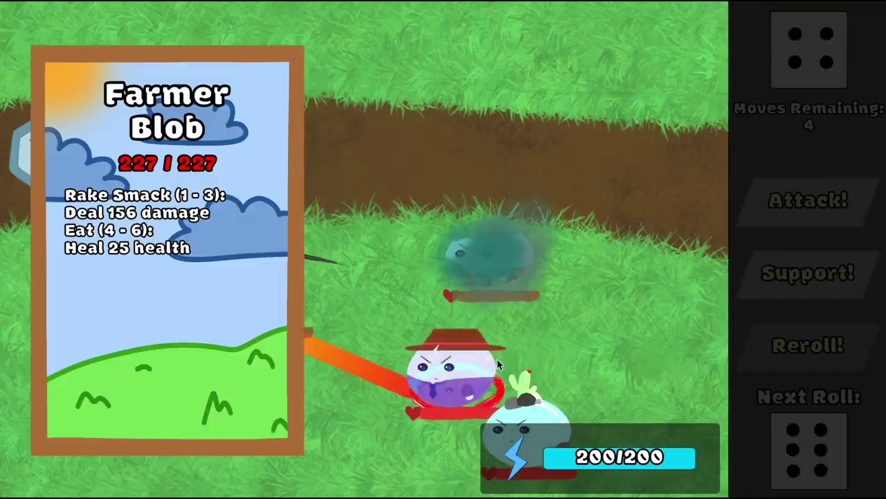
left_click(497, 365)
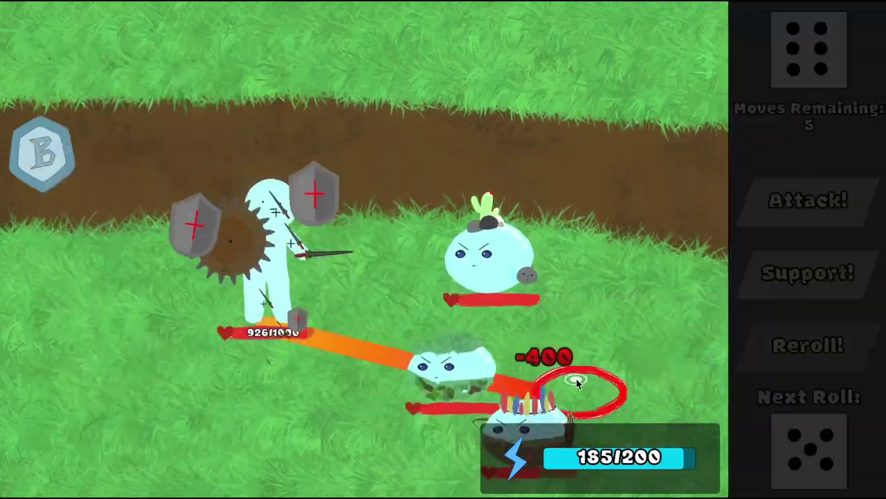
Step: Strike the lower blob three times in a row
left_click(808, 201)
left_click(782, 349)
left_click(499, 363)
left_click(809, 201)
left_click(783, 349)
left_click(499, 364)
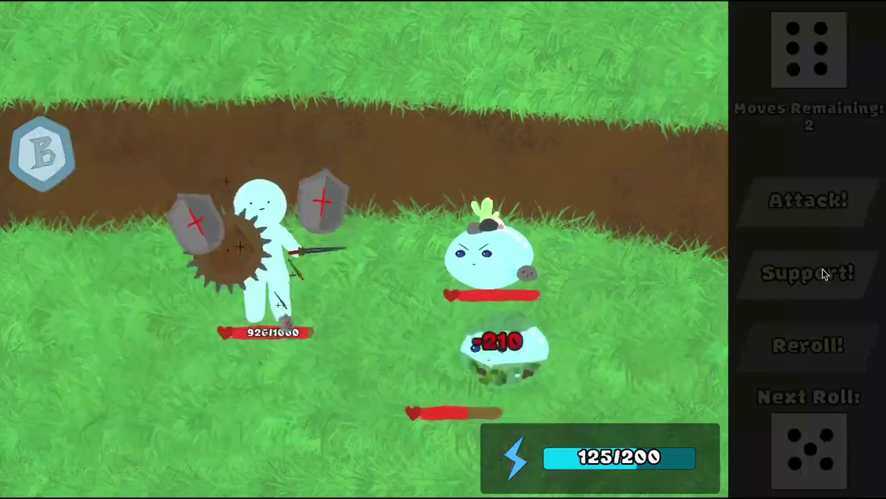
Step: On the new turn, hit every enemy blob at once for critical damage
left_click(809, 200)
left_click(808, 199)
left_click(540, 331)
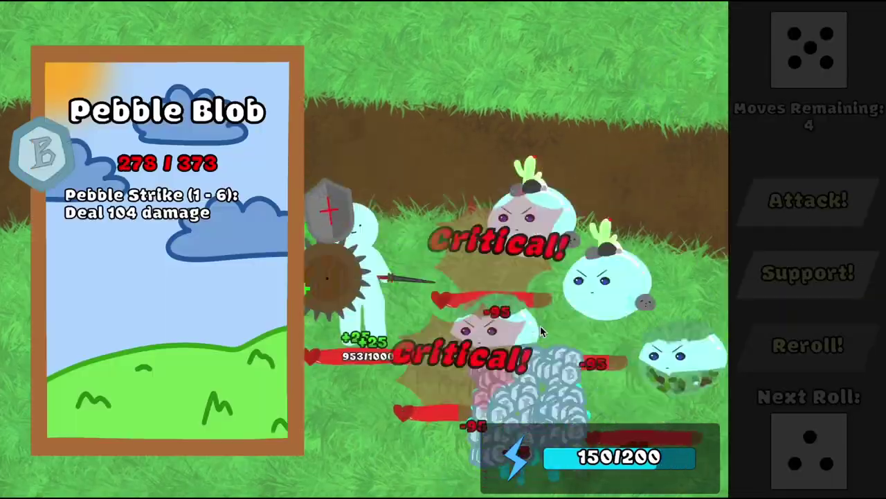
left_click(647, 339)
Step: Strike the Pebble Blob, then pick the single-enemy Strike on the next turn
left_click(808, 201)
left_click(782, 277)
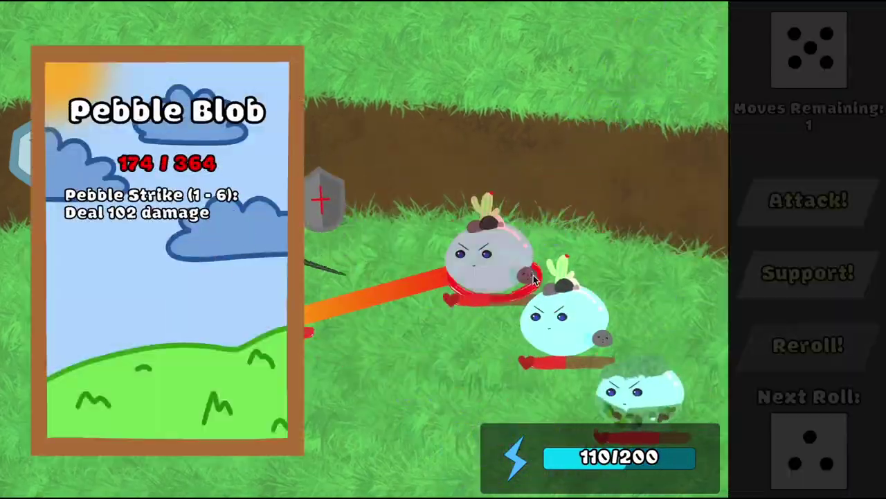
left_click(533, 277)
left_click(808, 201)
left_click(808, 346)
Step: Strike the Grassy Blob for 240, then Smash all enemies with the remaining moves
left_click(437, 340)
left_click(809, 201)
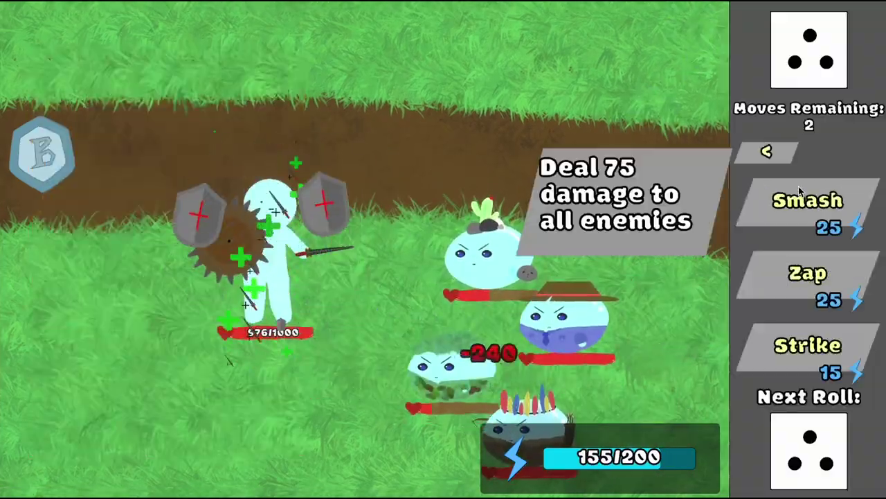
left_click(800, 192)
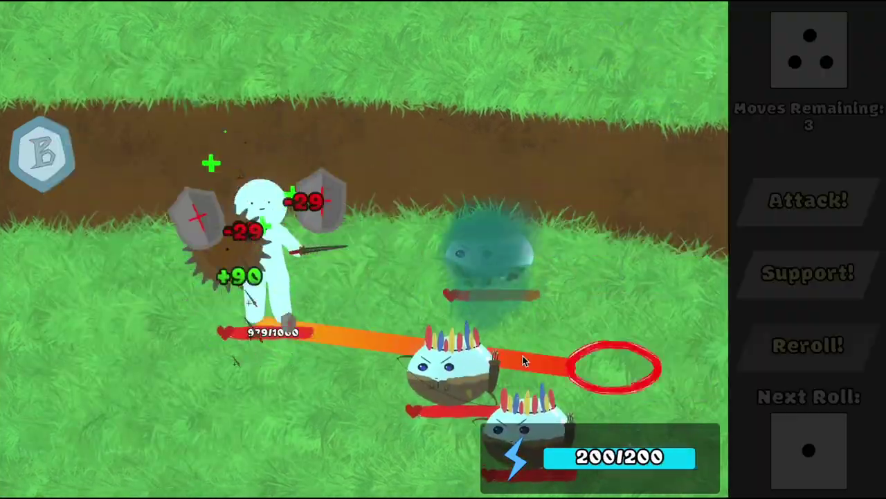
left_click(524, 361)
left_click(808, 200)
left_click(769, 272)
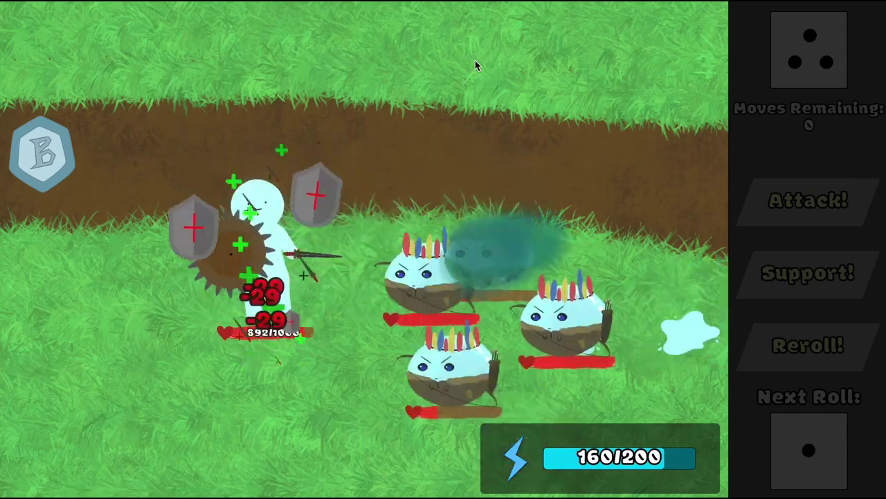
Step: Attack the enemy blobs, then zap them with lightning over two turns
left_click(808, 201)
left_click(800, 192)
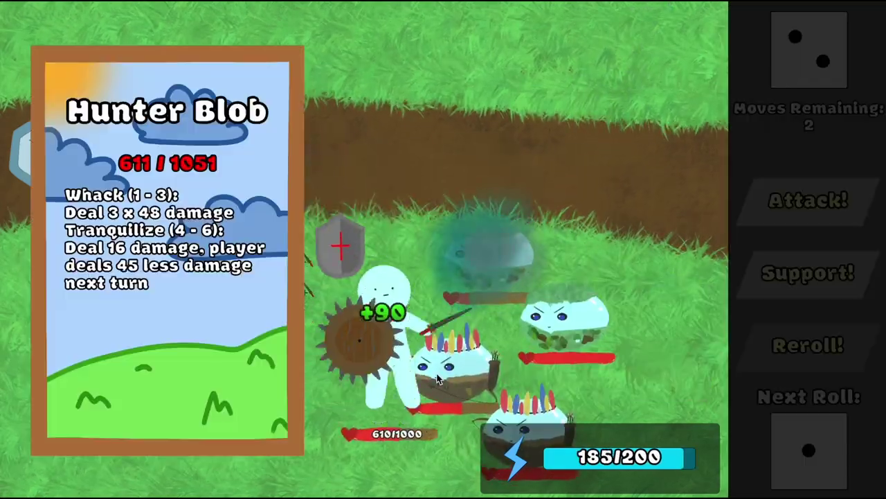
left_click(807, 202)
left_click(808, 277)
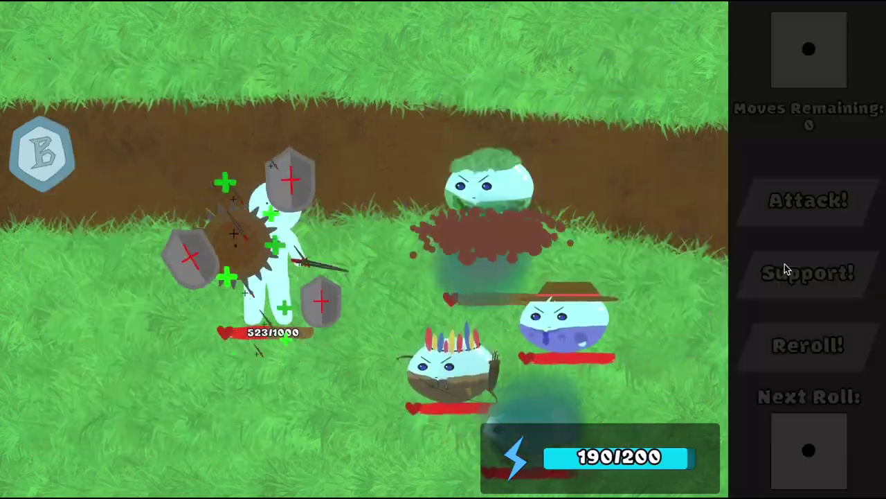
left_click(808, 200)
left_click(808, 277)
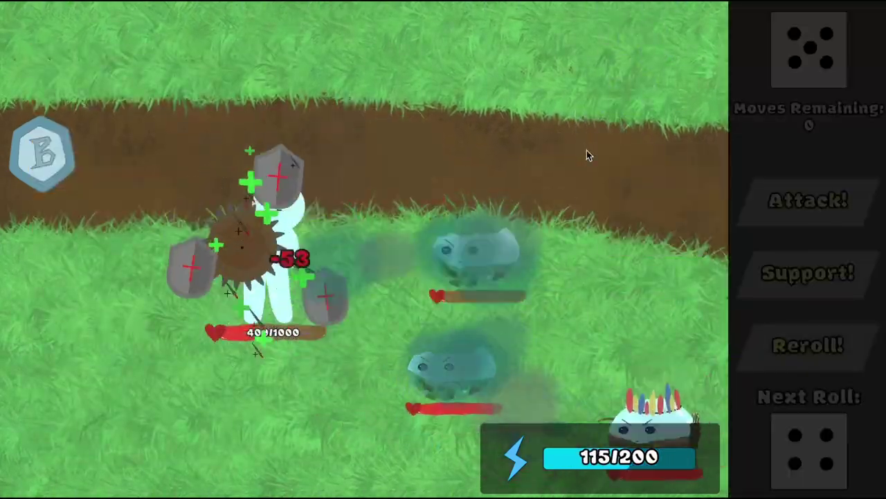
Step: Strike the Grassy Blob for 210, then use the turn's final strike
left_click(808, 201)
left_click(807, 346)
left_click(485, 256)
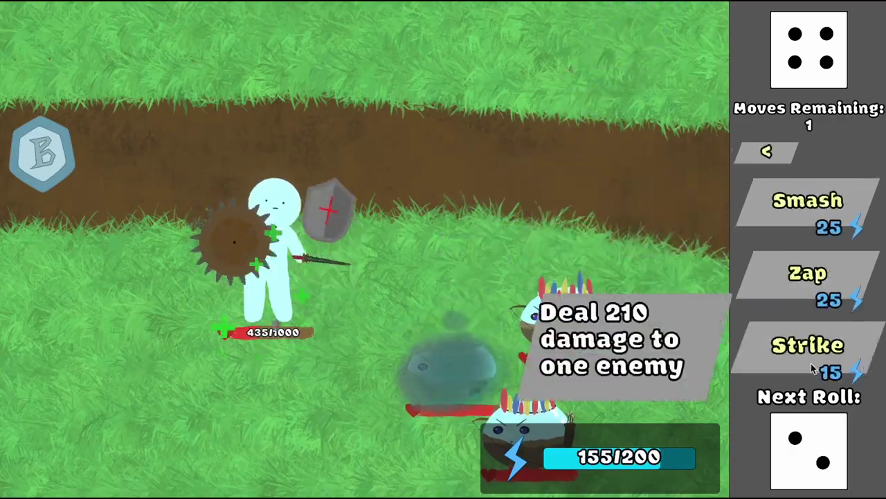
left_click(814, 369)
left_click(526, 419)
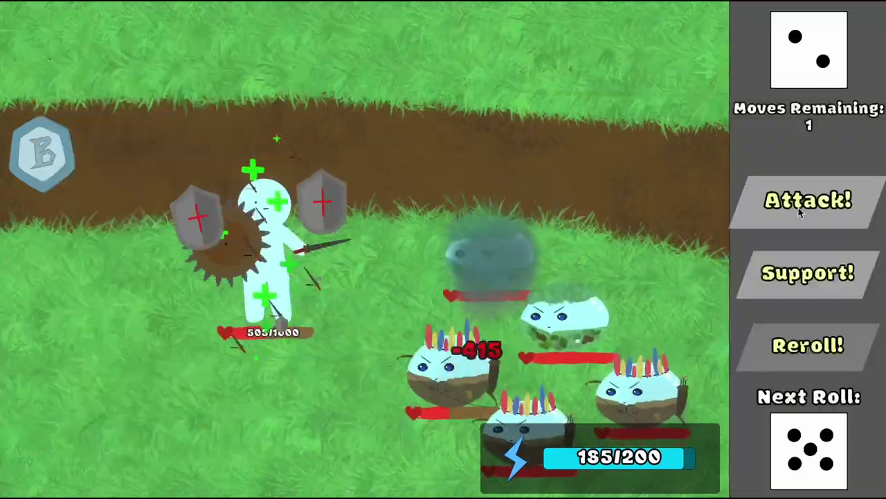
Step: Land several single-enemy Strikes on the enemy blobs
left_click(808, 201)
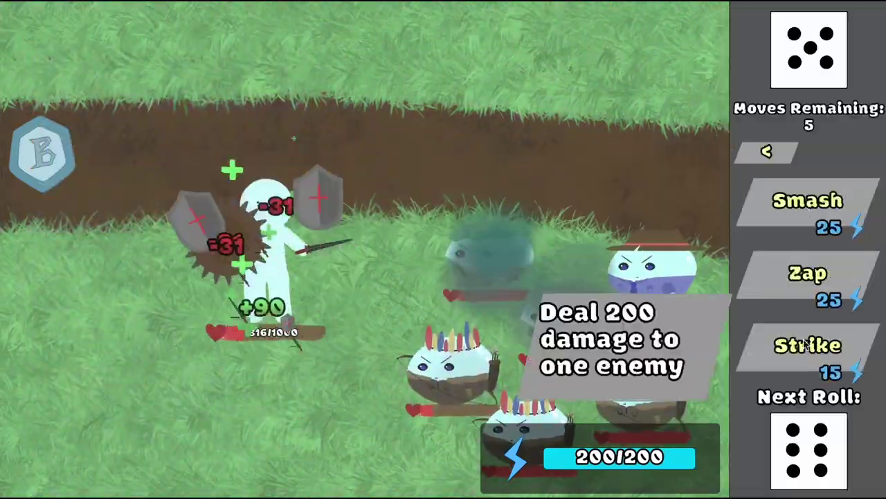
left_click(807, 344)
left_click(450, 367)
left_click(808, 201)
left_click(808, 345)
left_click(651, 267)
left_click(625, 304)
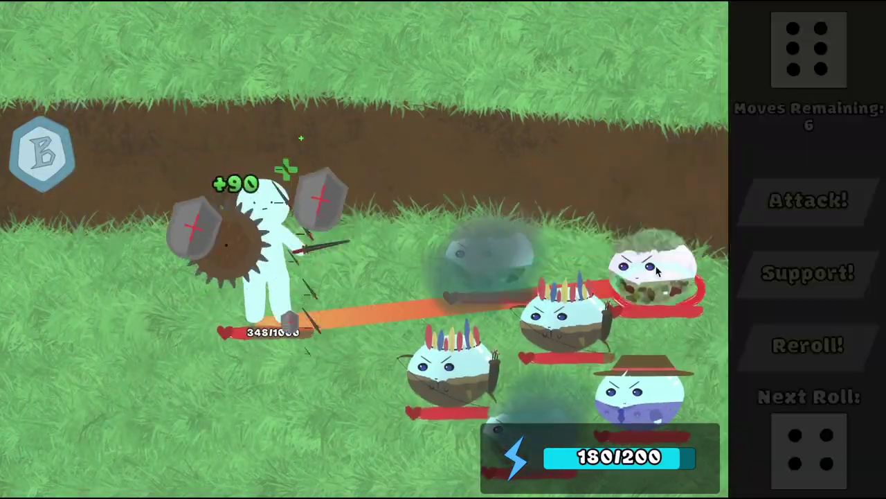
Step: Cast Healing Aura on the hero, then strike the Grassy Blob
left_click(658, 270)
left_click(807, 272)
left_click(808, 272)
left_click(658, 267)
left_click(661, 250)
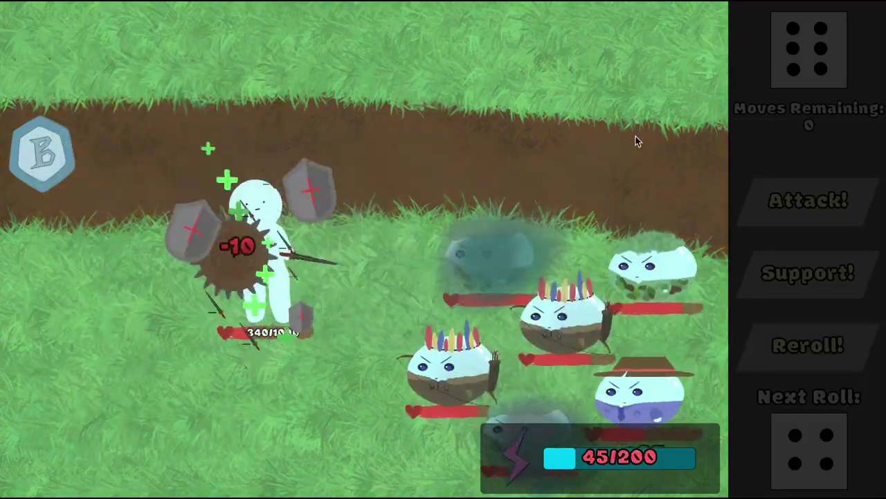
Step: Strike the Hunter Blob and finish off a damaged enemy blob
left_click(807, 200)
left_click(808, 340)
left_click(564, 316)
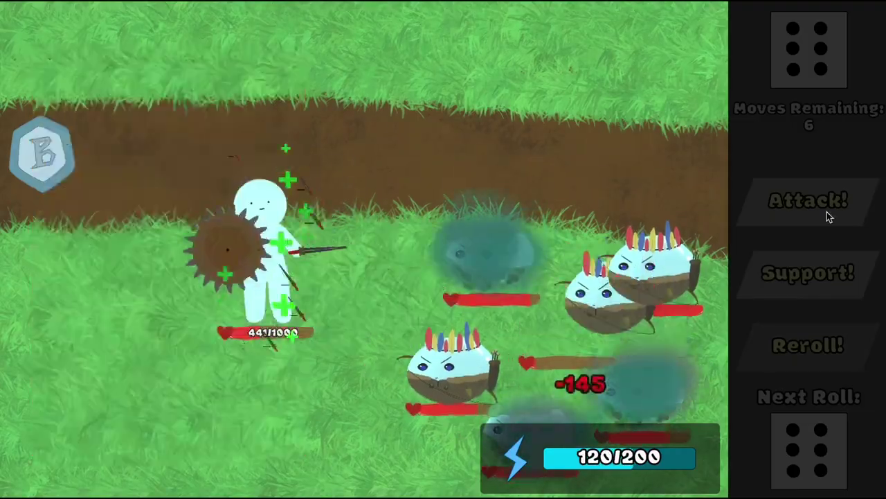
left_click(807, 200)
left_click(807, 340)
Step: Use the turn's last moves striking two more enemy blobs
left_click(808, 200)
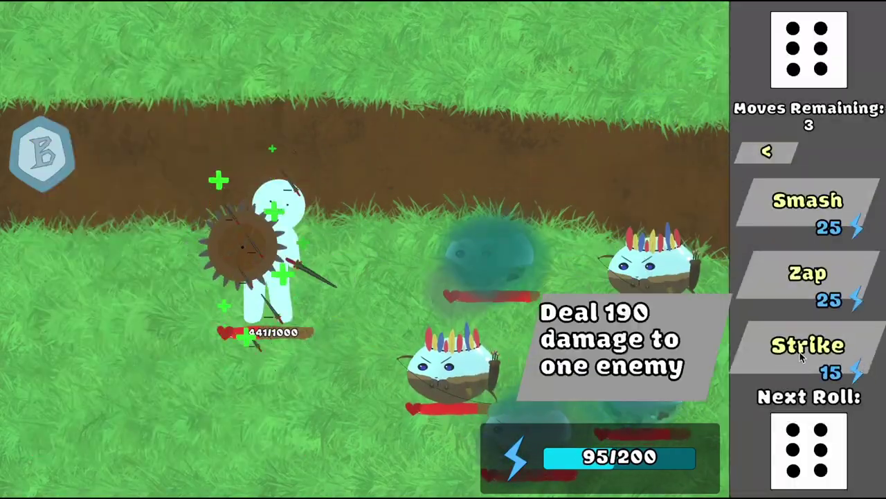
left_click(808, 340)
left_click(781, 341)
left_click(807, 200)
left_click(807, 340)
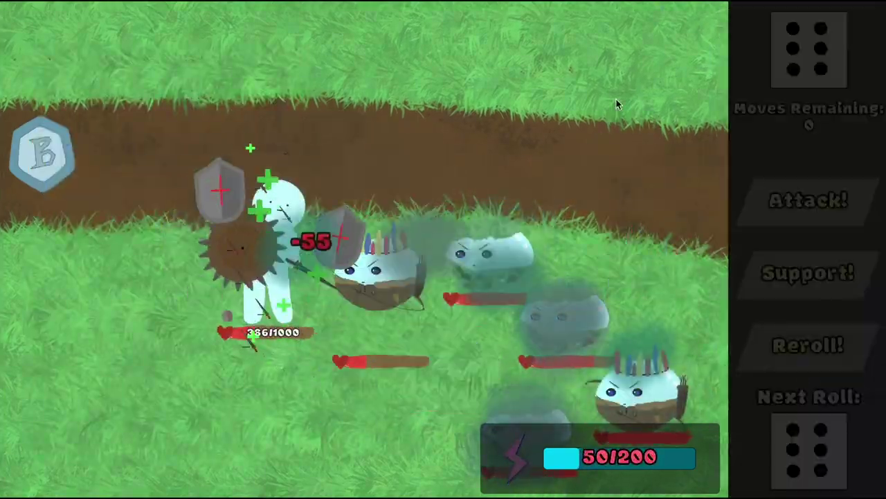
Step: Hit every enemy at once repeatedly until the turn's moves run out
left_click(807, 200)
left_click(807, 341)
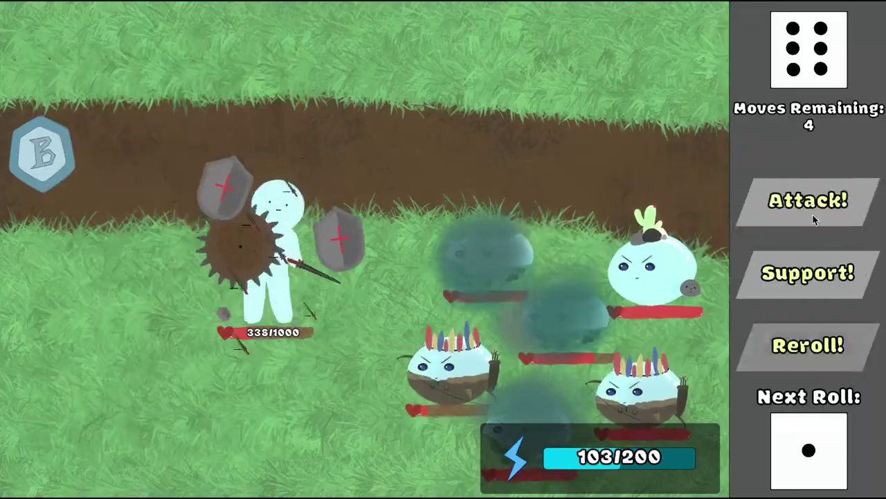
left_click(807, 200)
left_click(807, 283)
left_click(807, 200)
left_click(808, 340)
left_click(794, 206)
left_click(793, 205)
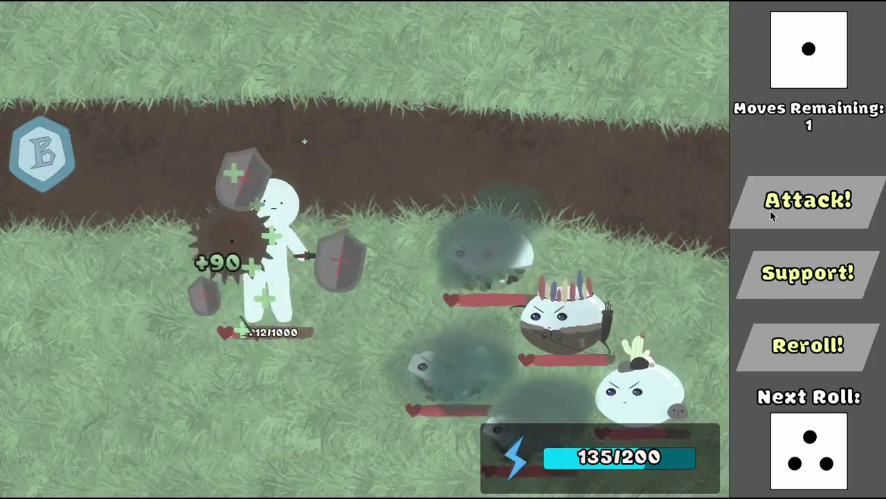
Step: Damage all enemies for 75 twice, then choose Return Home after the hero falls
left_click(770, 208)
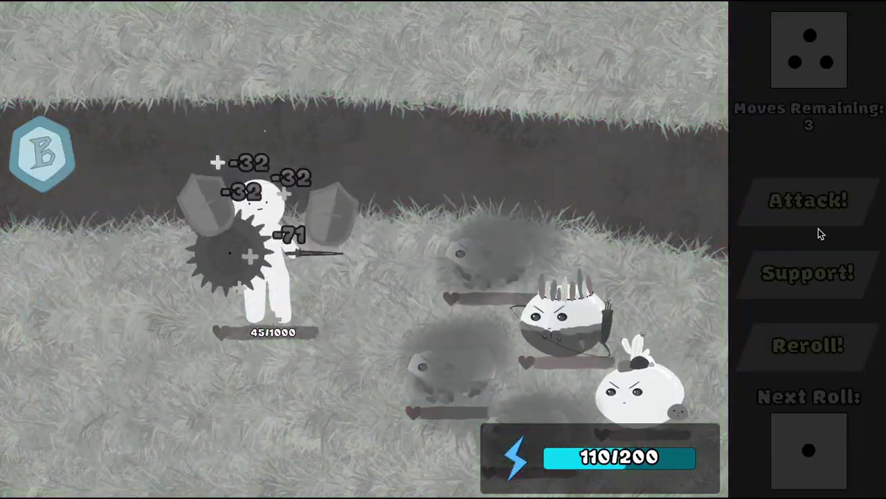
left_click(791, 192)
left_click(614, 275)
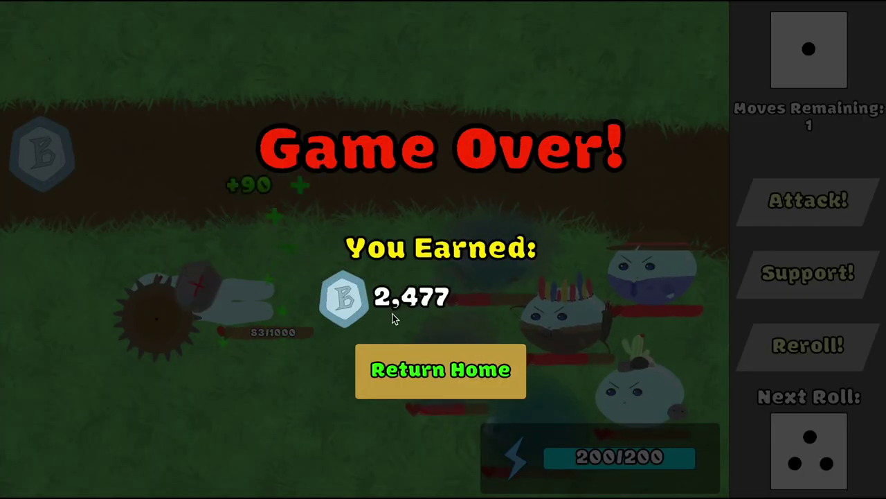
left_click(435, 355)
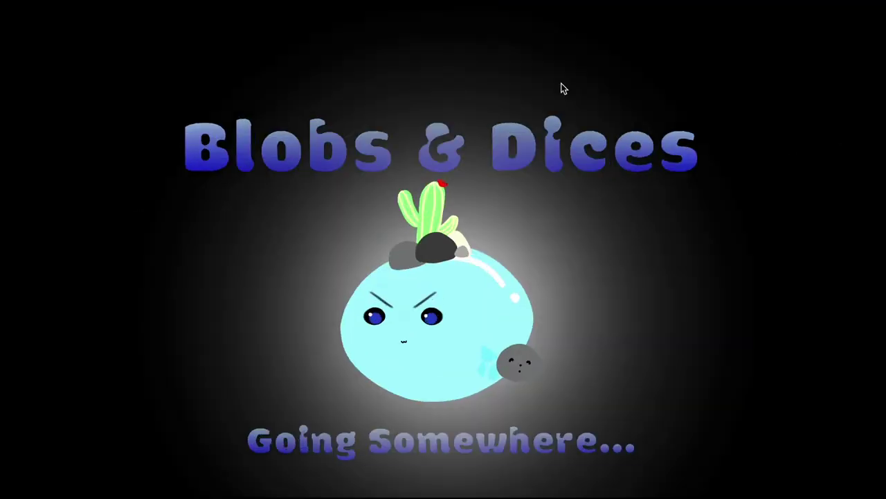